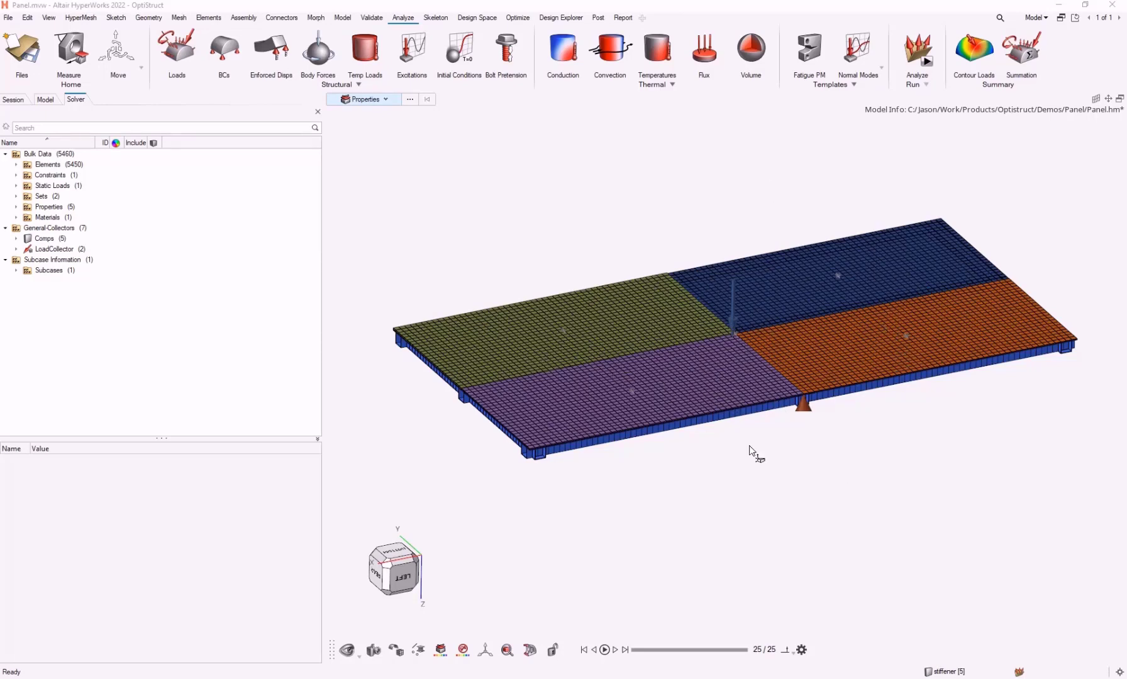
- Plot the static loads on the panel model as a contour
{"action": "middle_click_drag", "start_coordinate": [749, 447], "coordinate": [773, 391]}
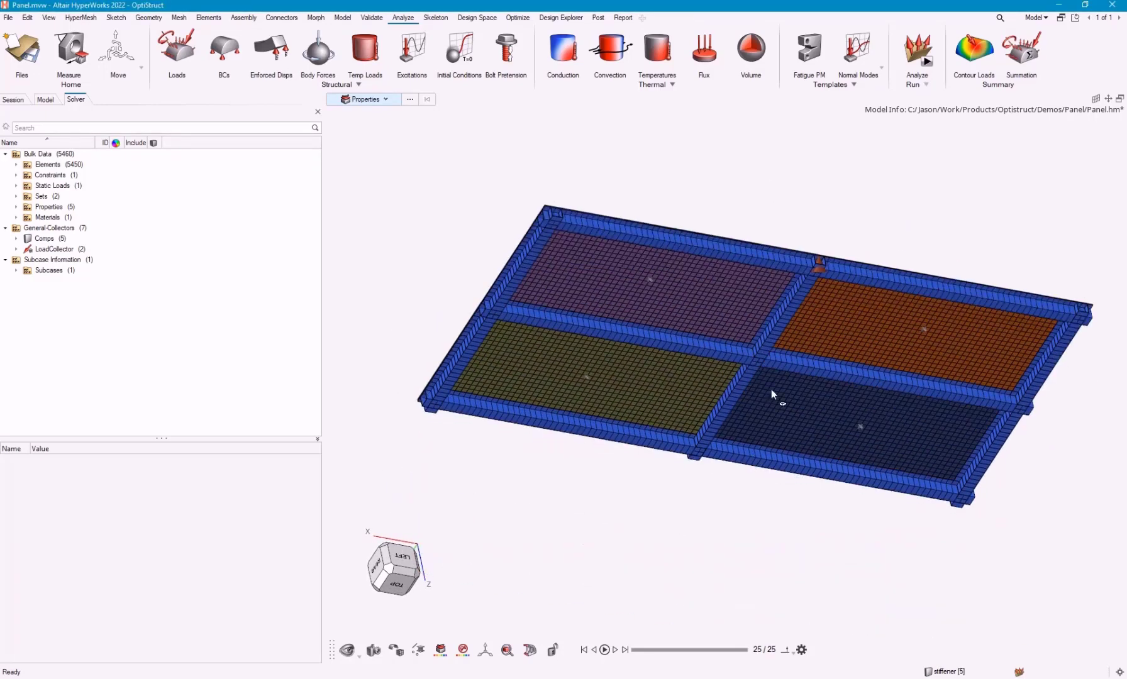
{"action": "middle_click_drag", "start_coordinate": [719, 315], "coordinate": [563, 372]}
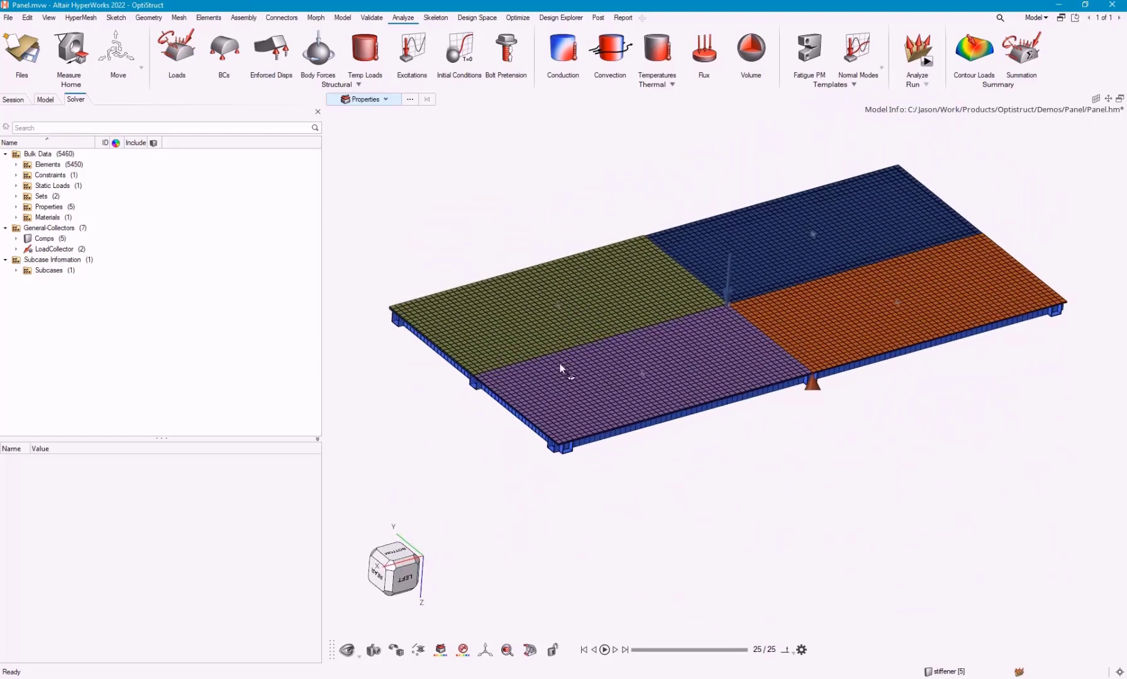
{"action": "left_click", "coordinate": [17, 186]}
{"action": "right_click", "coordinate": [64, 187]}
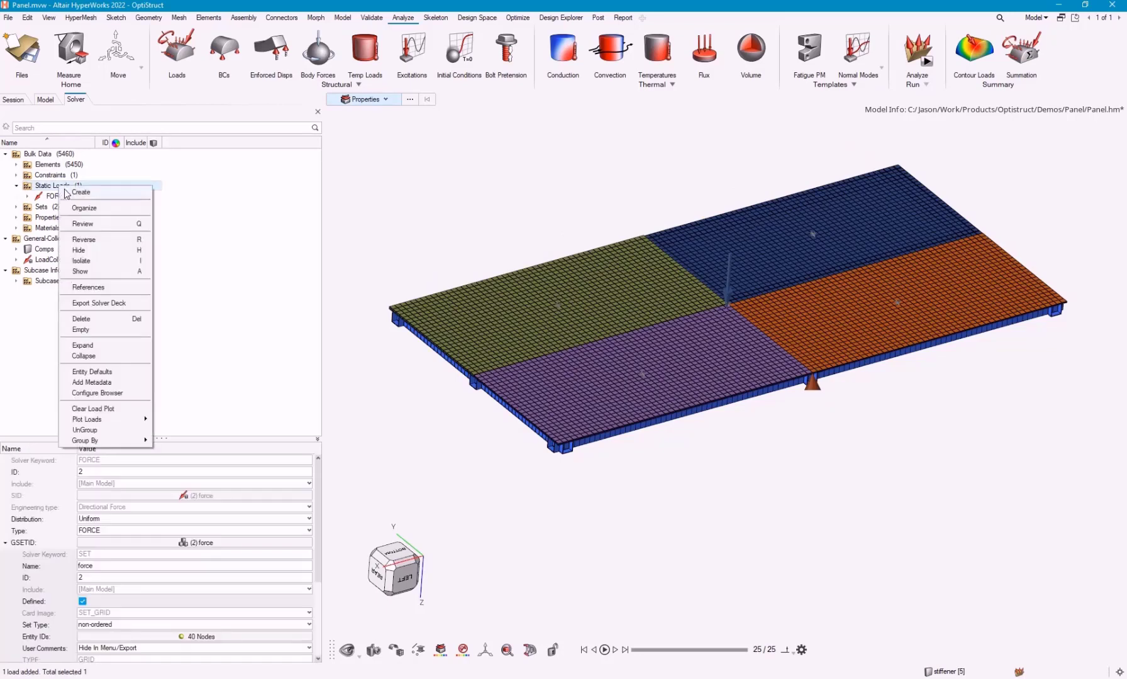
{"action": "mouse_move", "coordinate": [112, 420]}
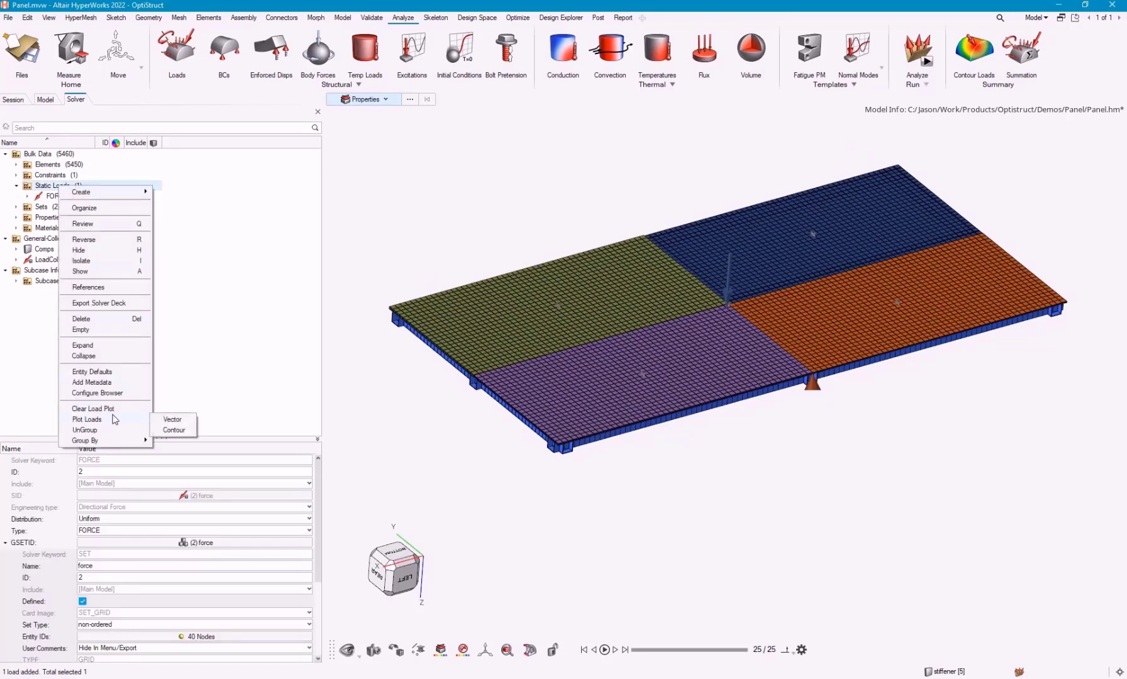
{"action": "left_click", "coordinate": [174, 431]}
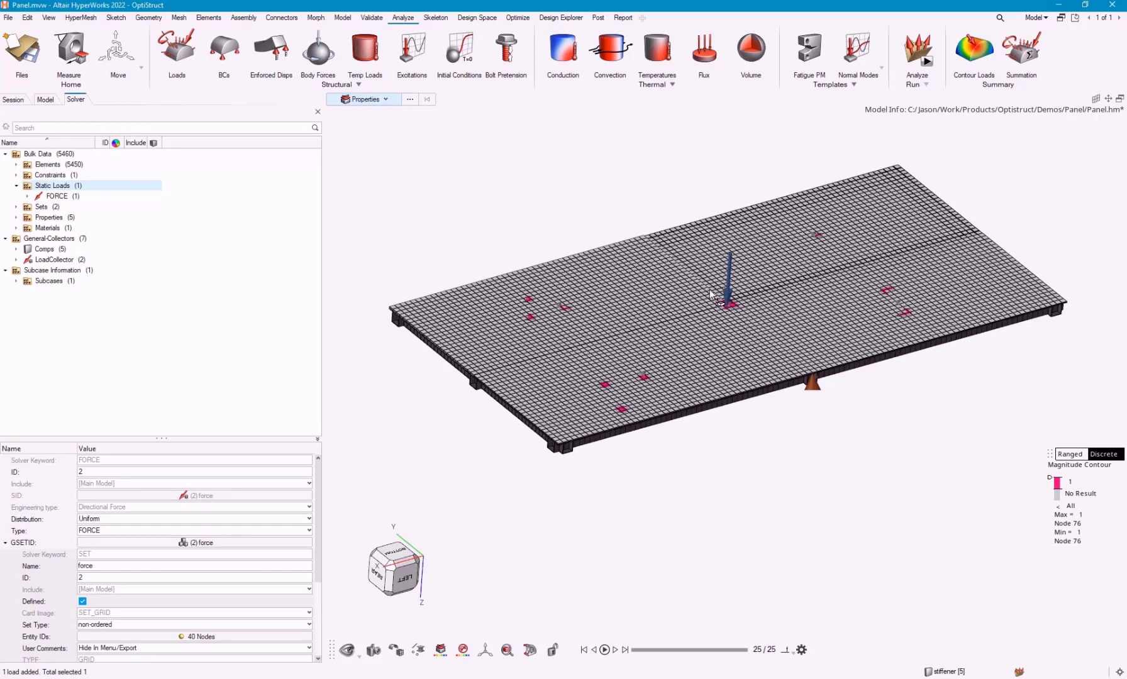
- Clear the load plot from the model
{"action": "left_click", "coordinate": [144, 418]}
{"action": "right_click", "coordinate": [144, 417]}
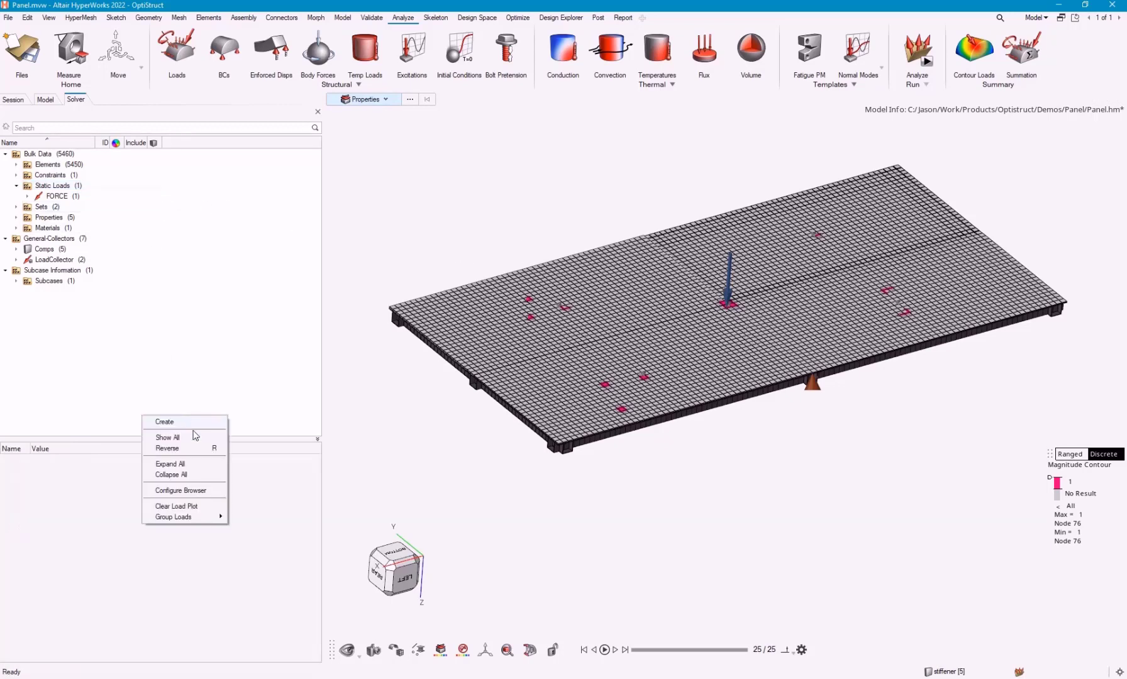
{"action": "left_click", "coordinate": [206, 509]}
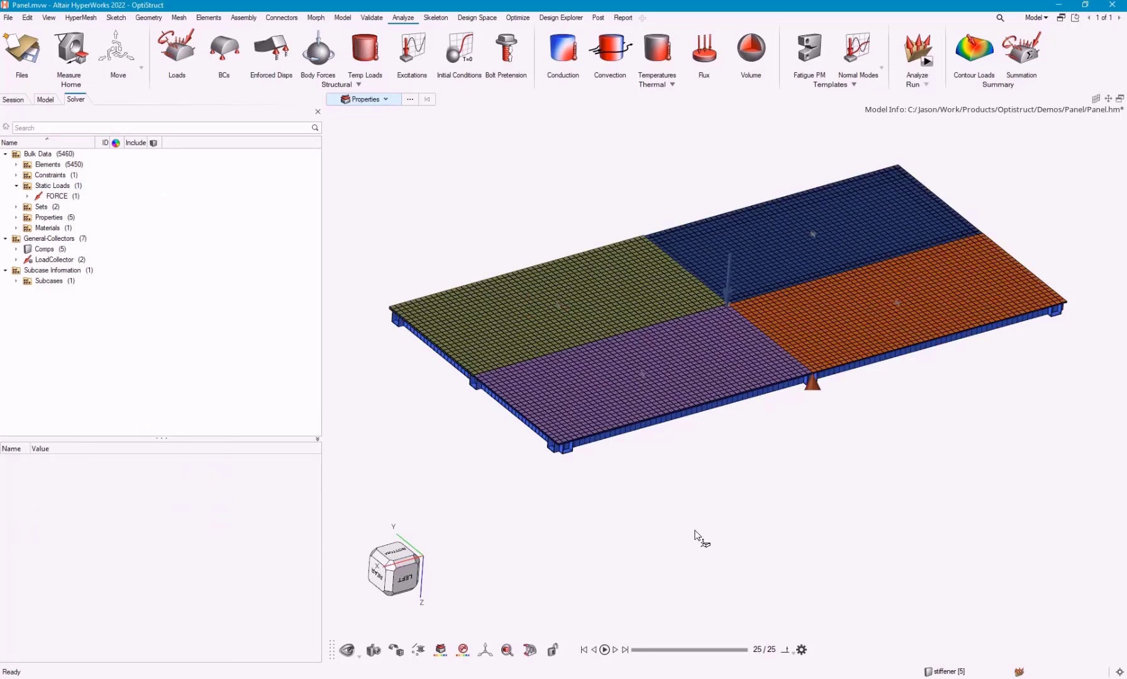
- Switch from the model window to the results window, maximize the von Mises contour plot and orient it obliquely
{"action": "scroll", "coordinate": [717, 525], "scroll_direction": "down", "scroll_amount": 2}
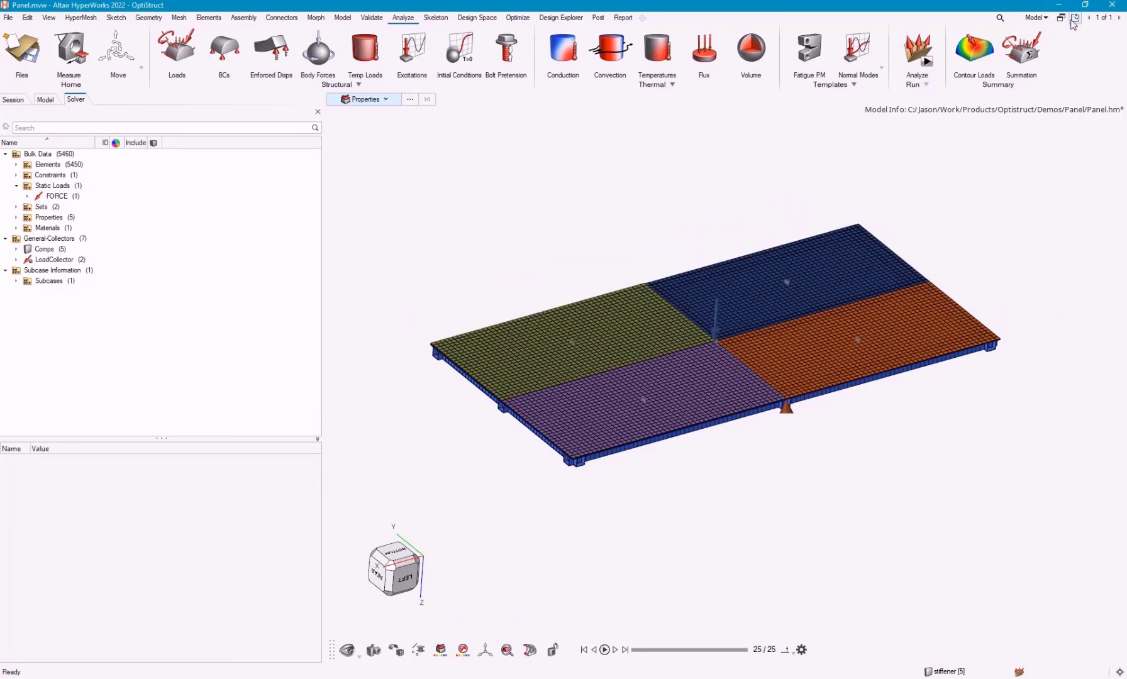
{"action": "left_click", "coordinate": [1063, 19]}
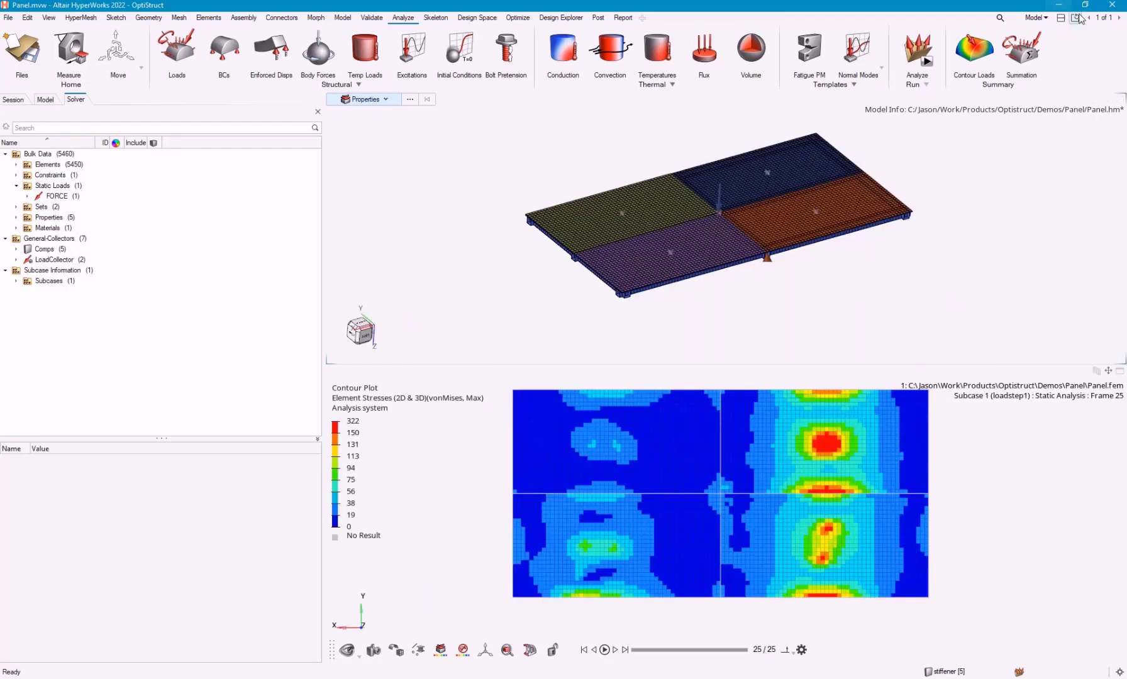
{"action": "left_click", "coordinate": [1052, 511]}
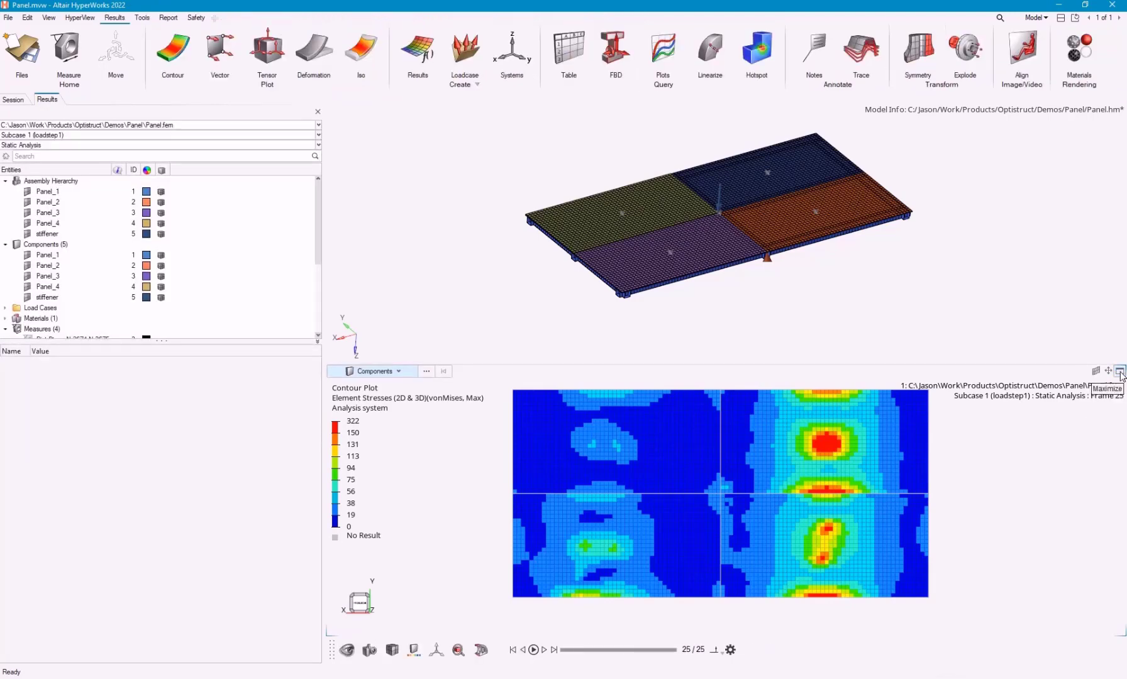
{"action": "left_click", "coordinate": [1121, 372]}
{"action": "middle_click_drag", "start_coordinate": [755, 462], "coordinate": [755, 279]}
{"action": "right_click_drag", "start_coordinate": [724, 420], "coordinate": [743, 381]}
{"action": "mouse_move", "coordinate": [744, 380]}
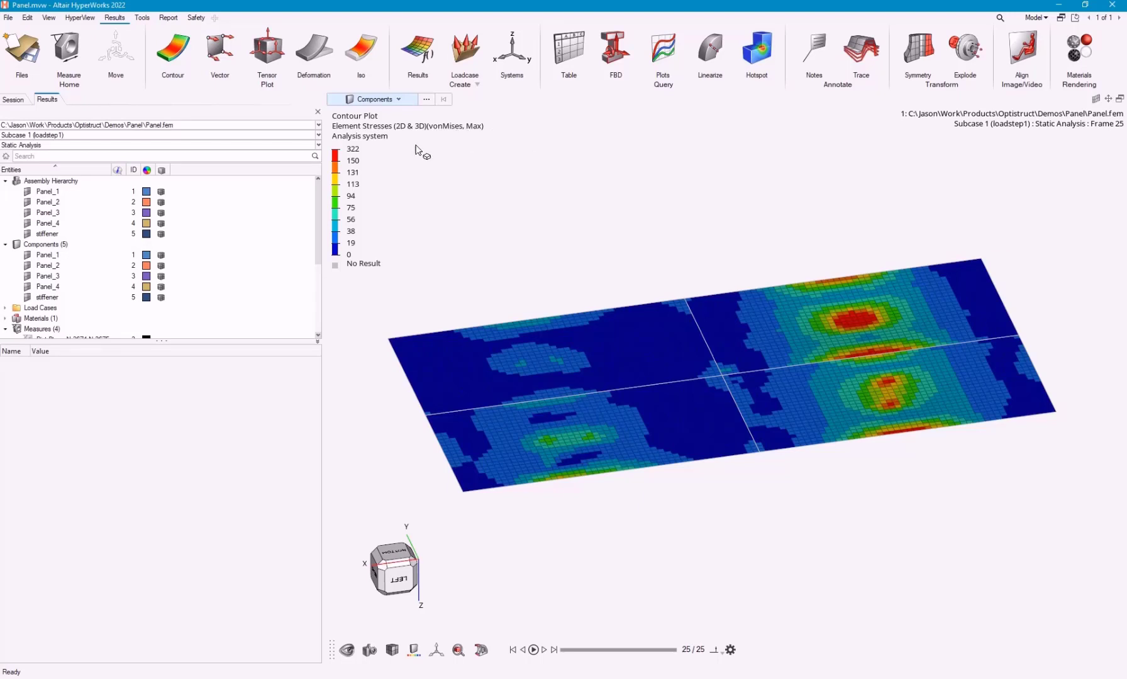
{"action": "middle_click_drag", "start_coordinate": [749, 439], "coordinate": [786, 435]}
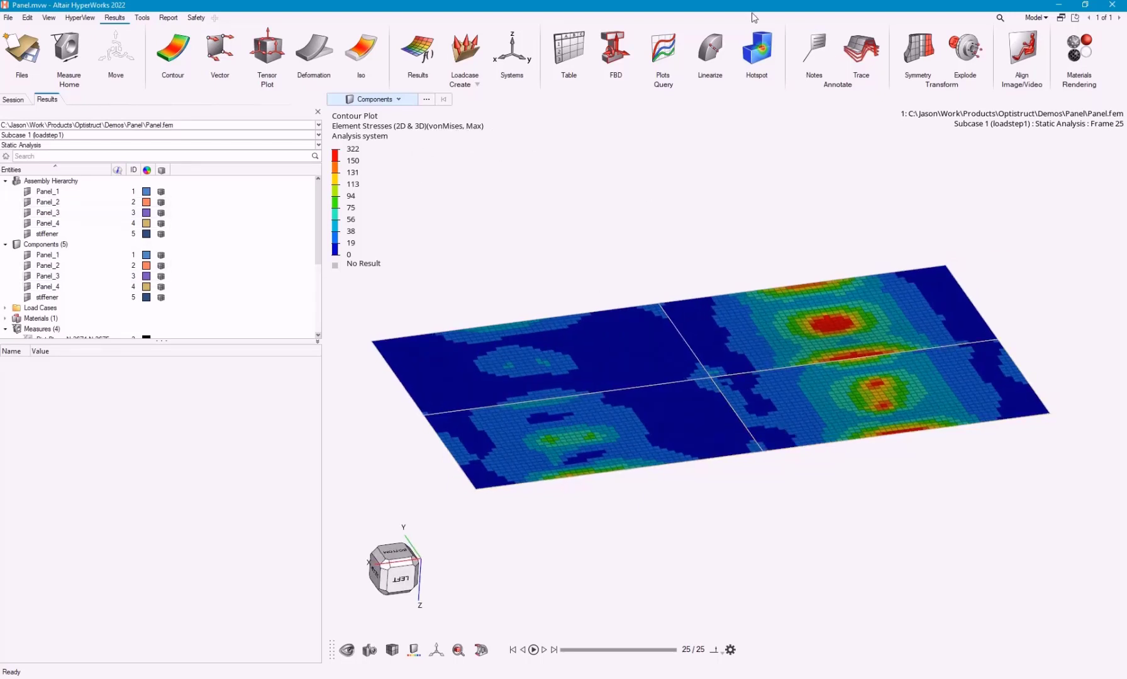
- Open the Hotspot search criteria, restore the default settings and clear the component selection
{"action": "left_click", "coordinate": [759, 58]}
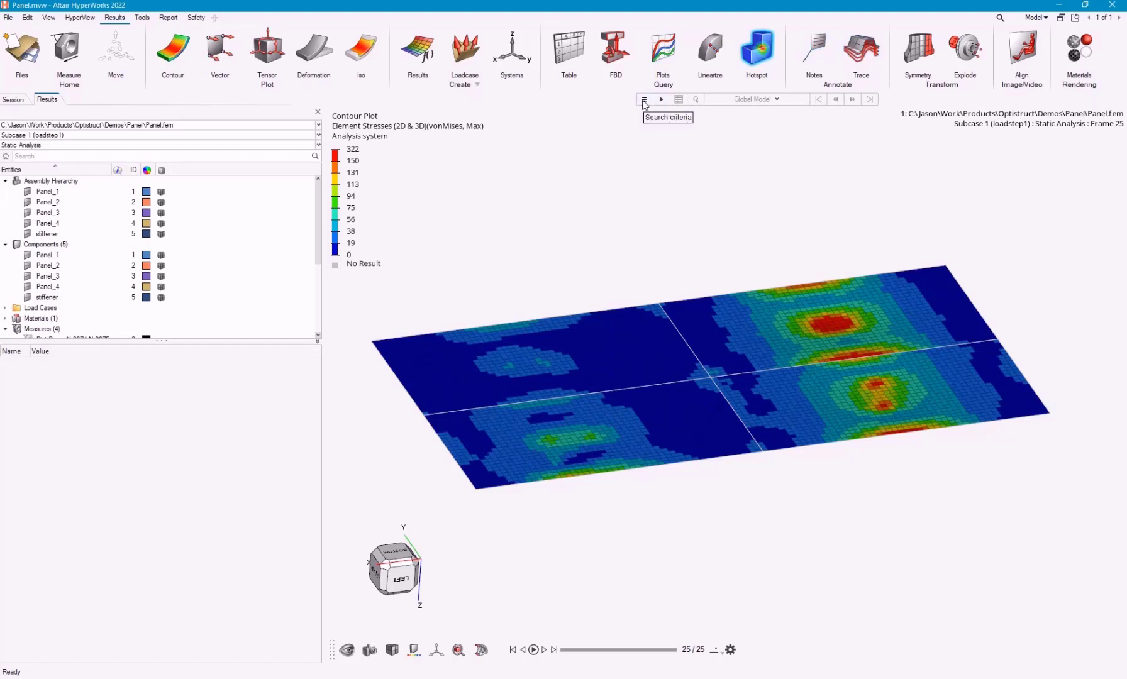
{"action": "left_click", "coordinate": [644, 101]}
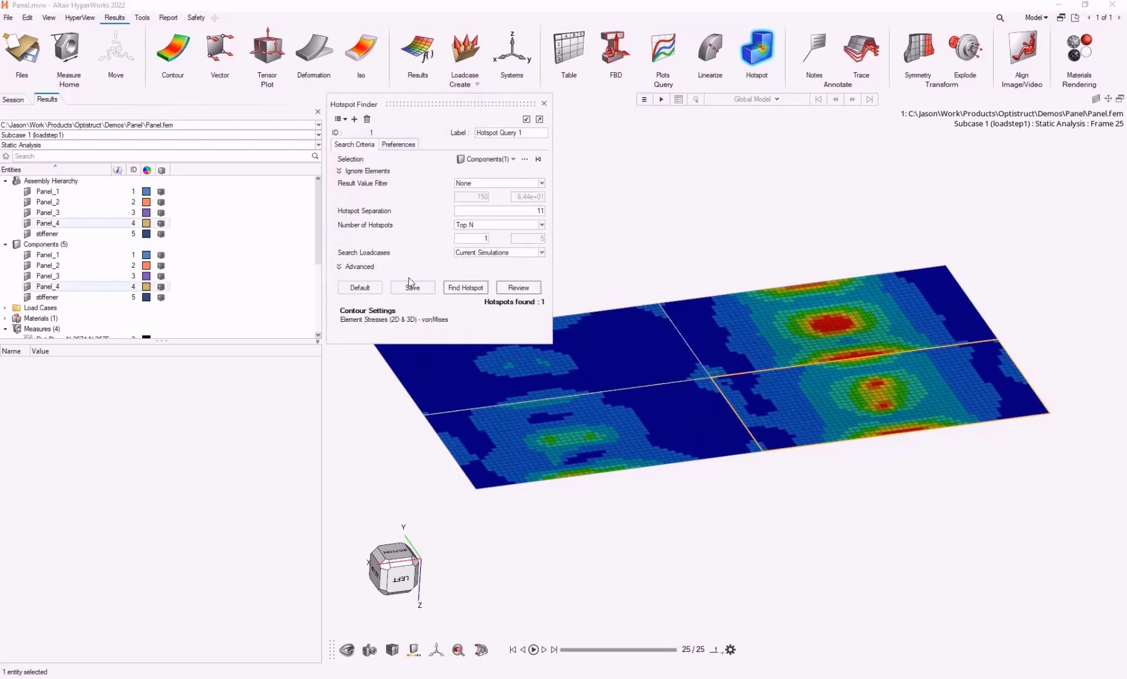
{"action": "left_click", "coordinate": [361, 289]}
{"action": "left_click", "coordinate": [538, 159]}
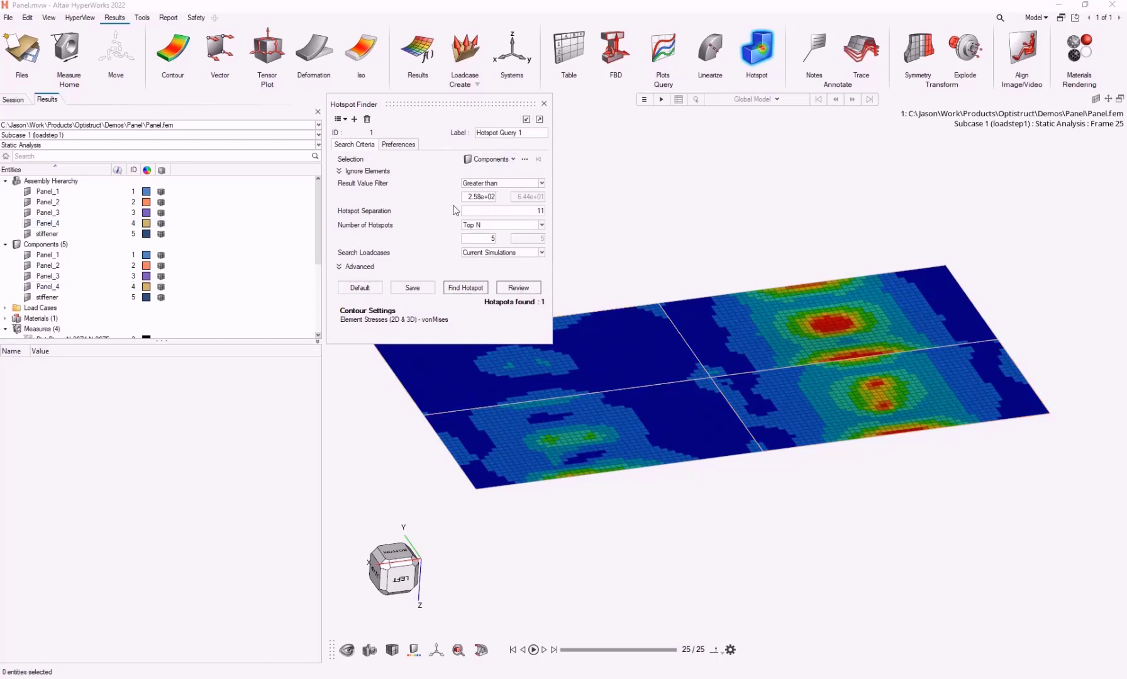
- Check the hotspot query's note and view preferences, and return to the search criteria with no component selected
{"action": "left_click", "coordinate": [398, 145]}
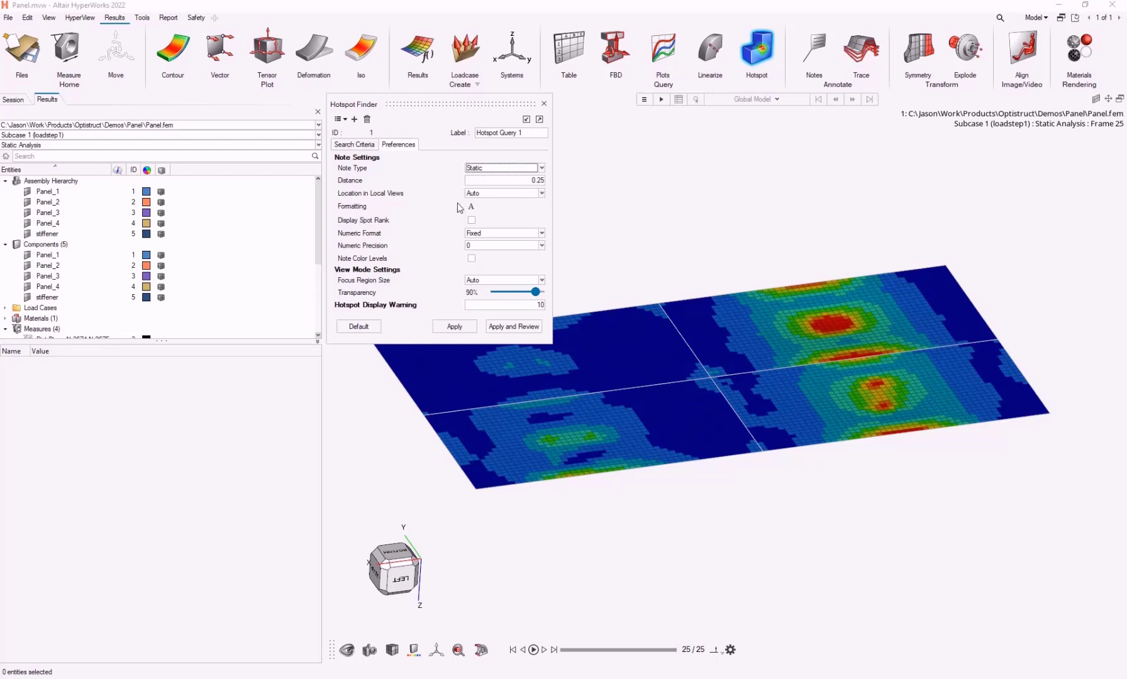
{"action": "left_click", "coordinate": [355, 144]}
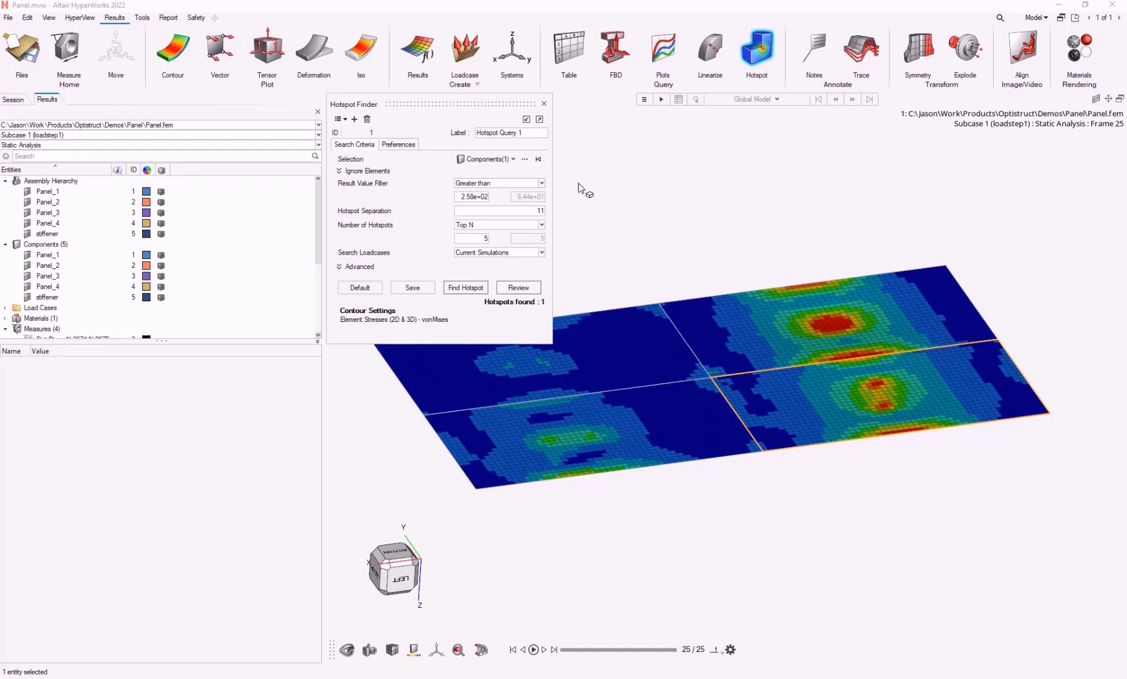
{"action": "left_click", "coordinate": [538, 159]}
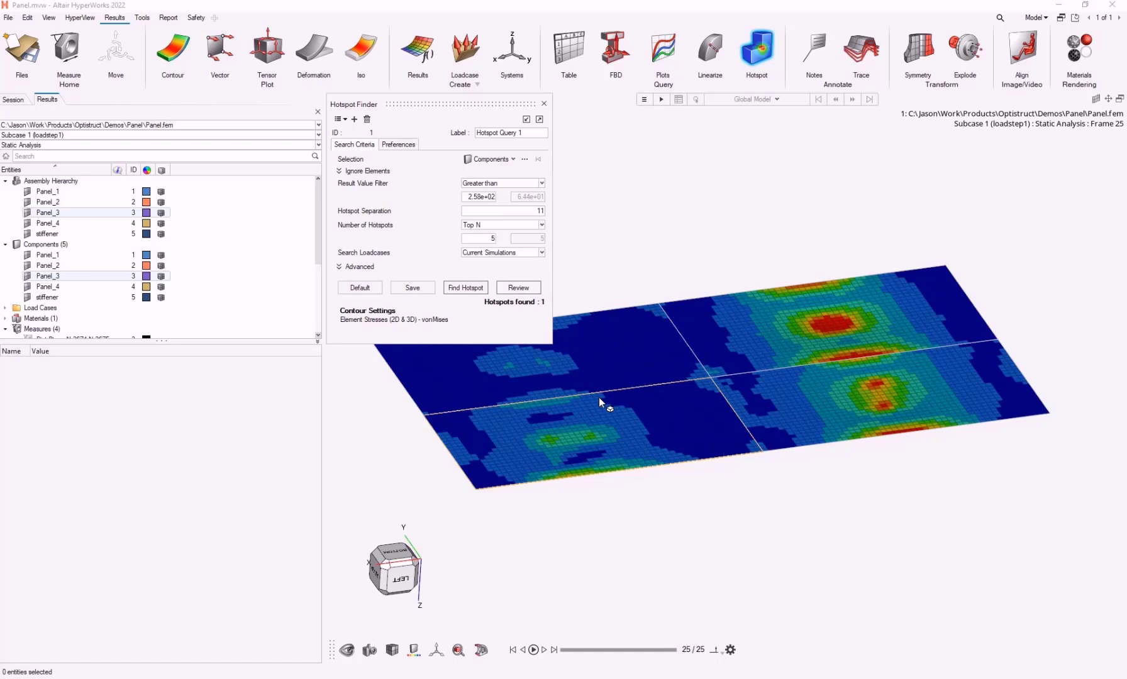
- Examine the available options for entity selection, result value filter, number of hotspots, search loadcases and advanced output
{"action": "left_click", "coordinate": [514, 160]}
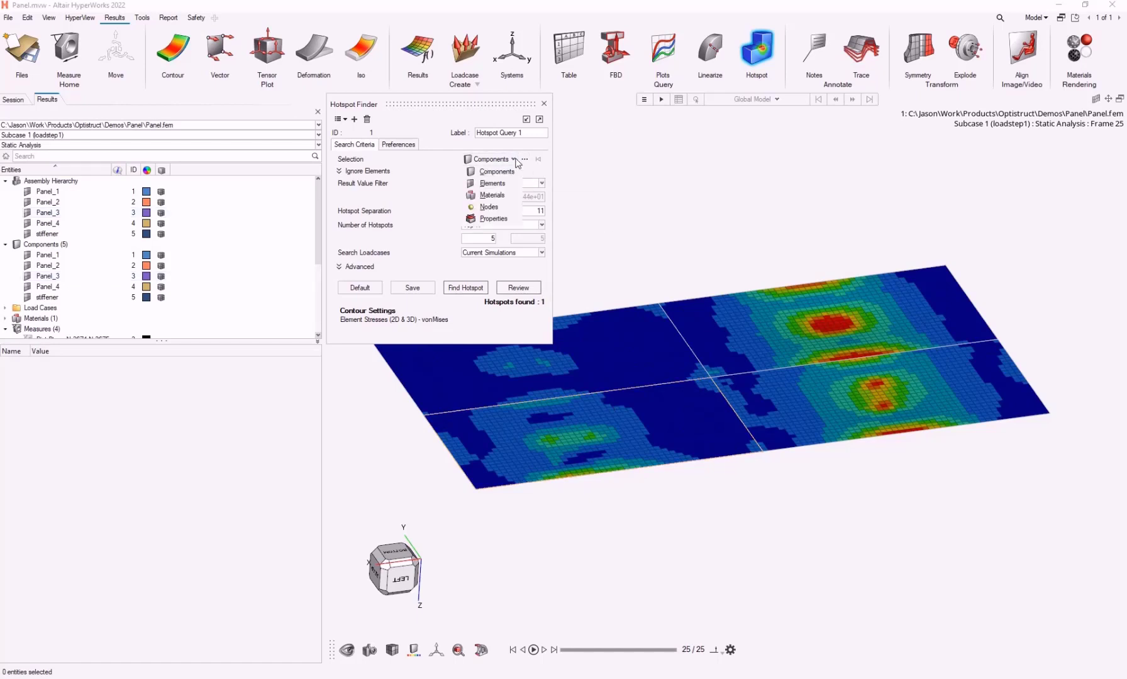
{"action": "left_click", "coordinate": [422, 166]}
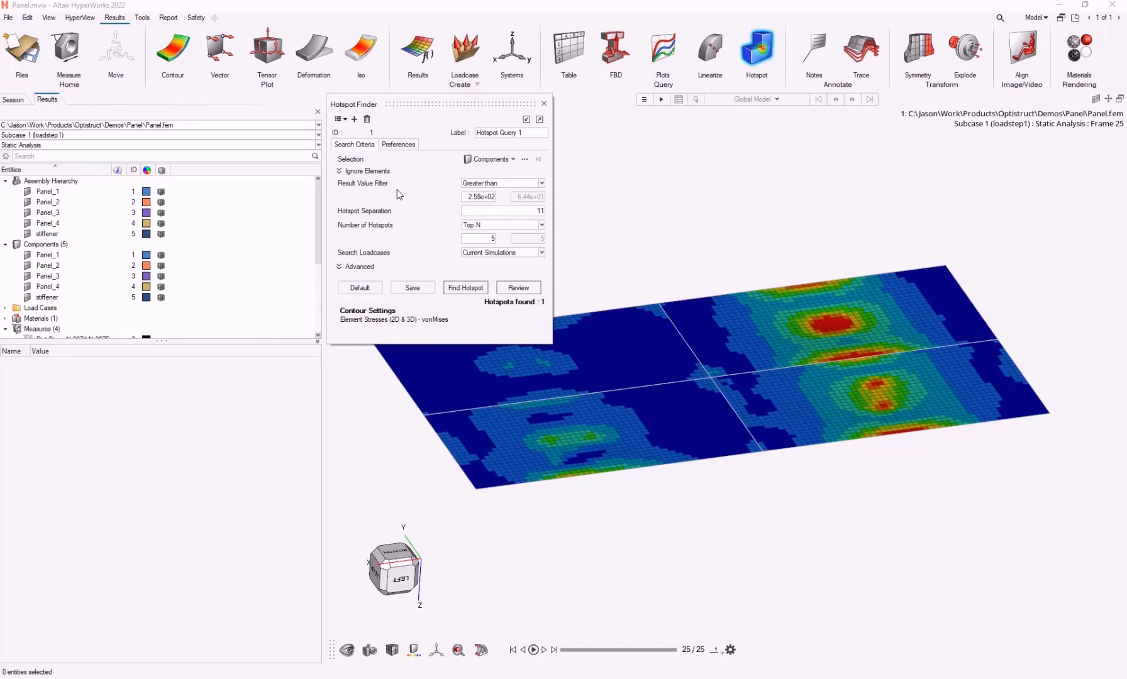
{"action": "left_click", "coordinate": [541, 183]}
{"action": "left_click", "coordinate": [541, 184]}
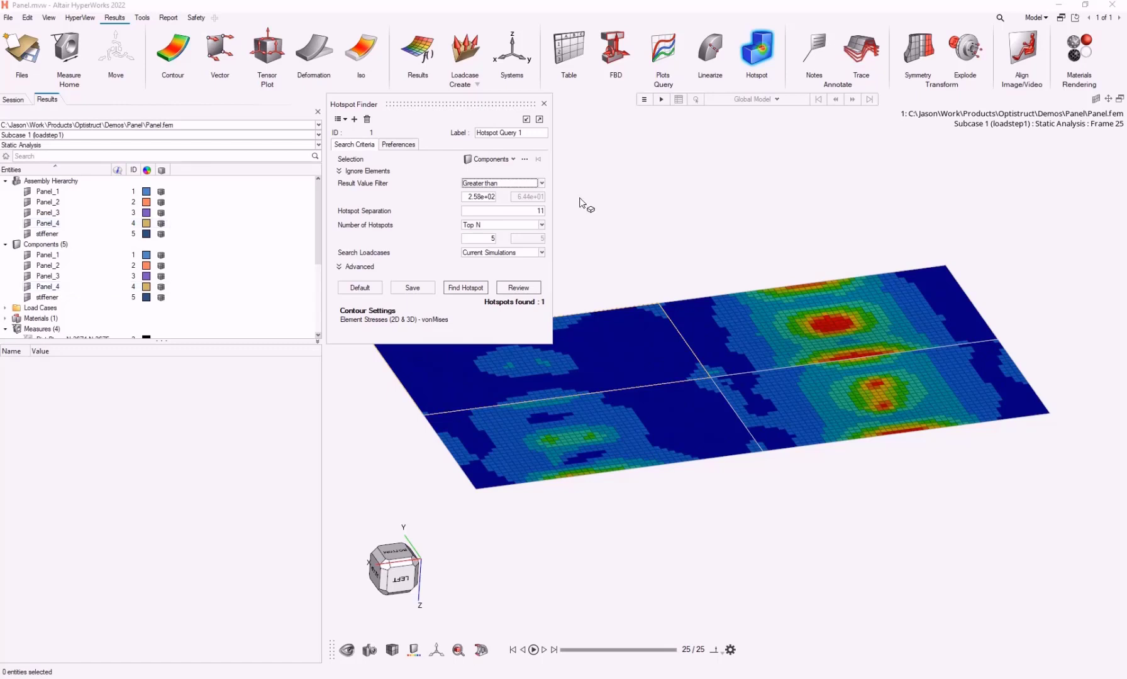
{"action": "left_click", "coordinate": [511, 224]}
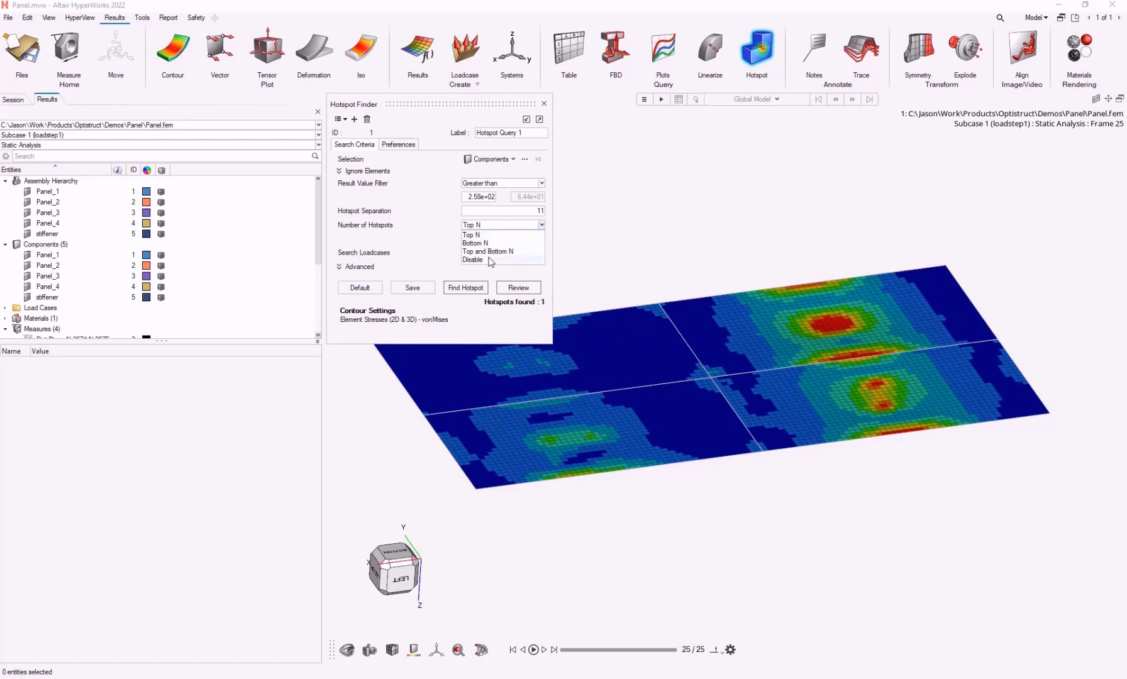
{"action": "left_click", "coordinate": [417, 224]}
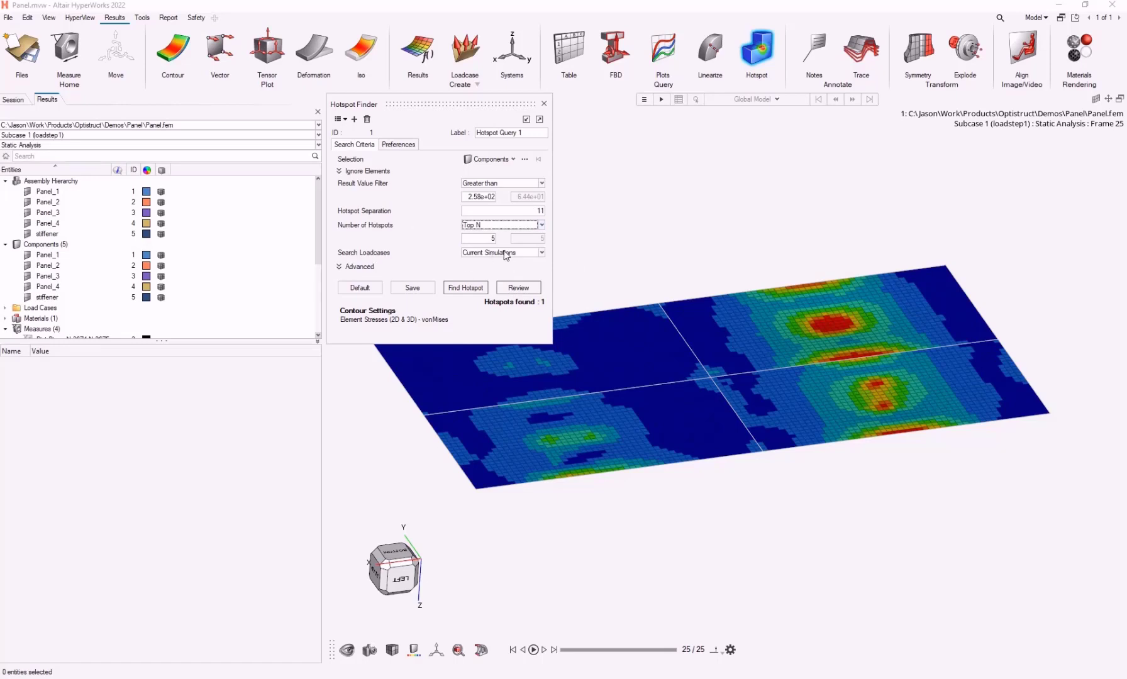
{"action": "left_click", "coordinate": [540, 253]}
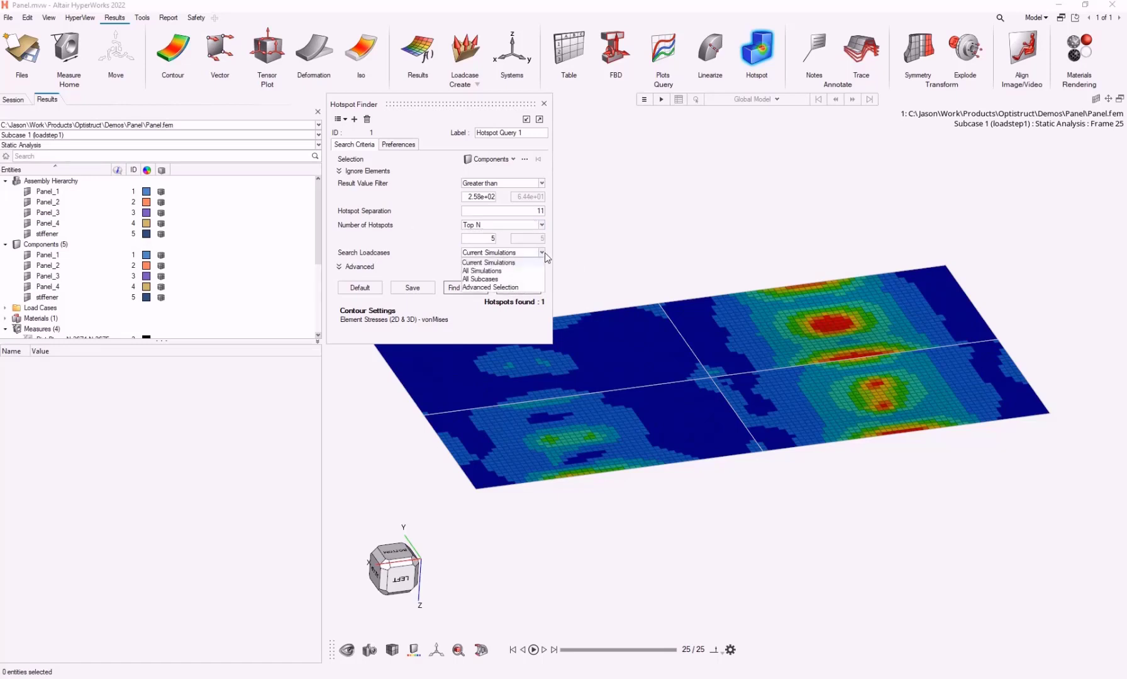
{"action": "left_click", "coordinate": [488, 262]}
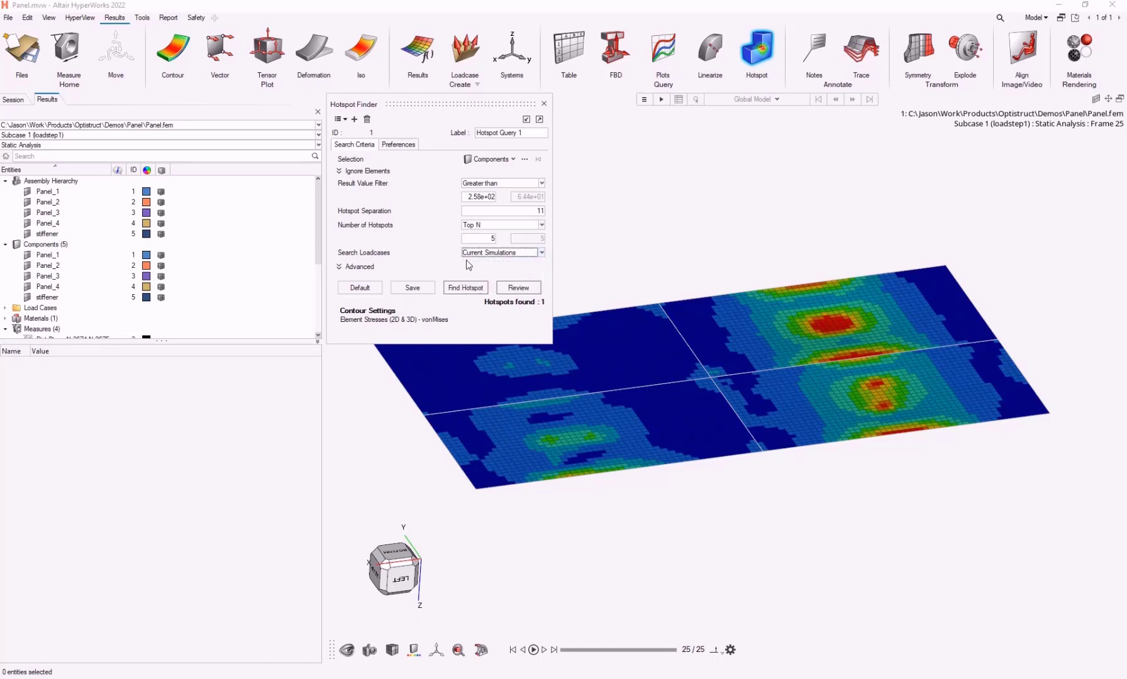
{"action": "left_click", "coordinate": [339, 267]}
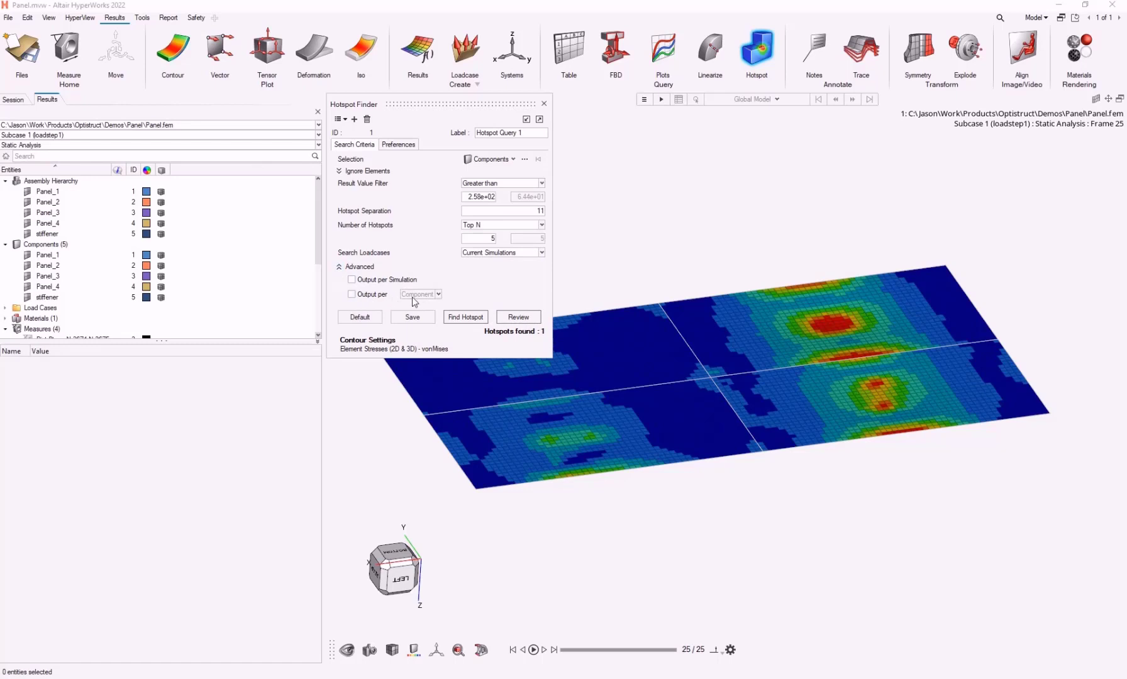
{"action": "left_click", "coordinate": [339, 266]}
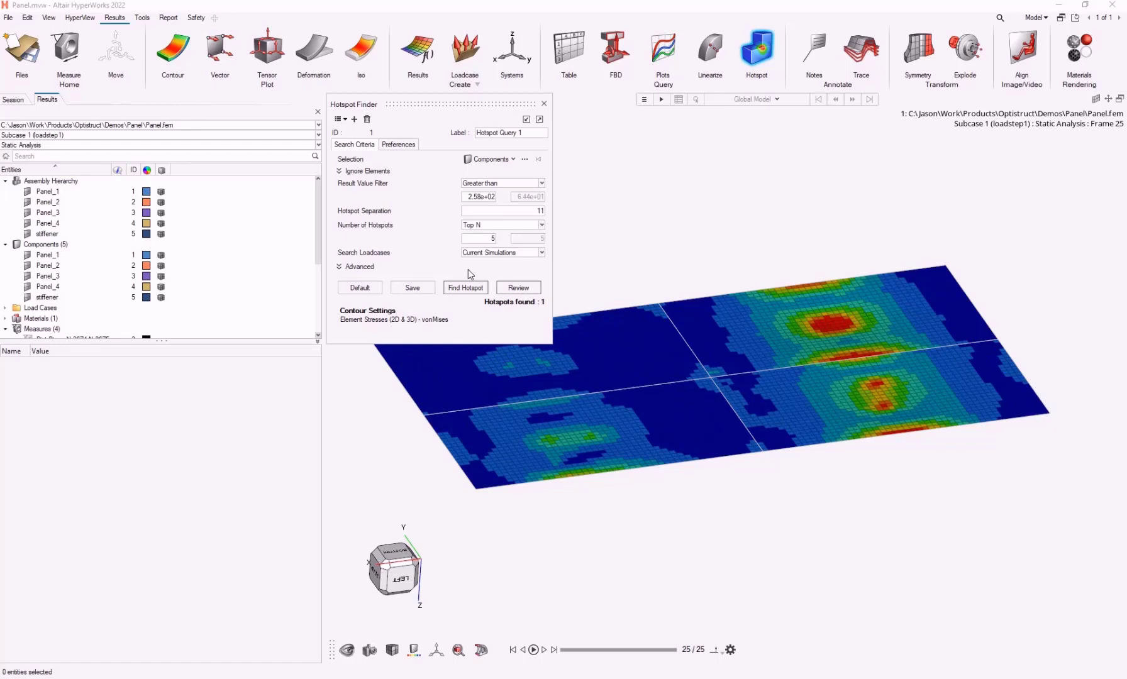
- Find the single top hotspot with the result value filter set to None, and review it on the model
{"action": "left_click", "coordinate": [519, 186]}
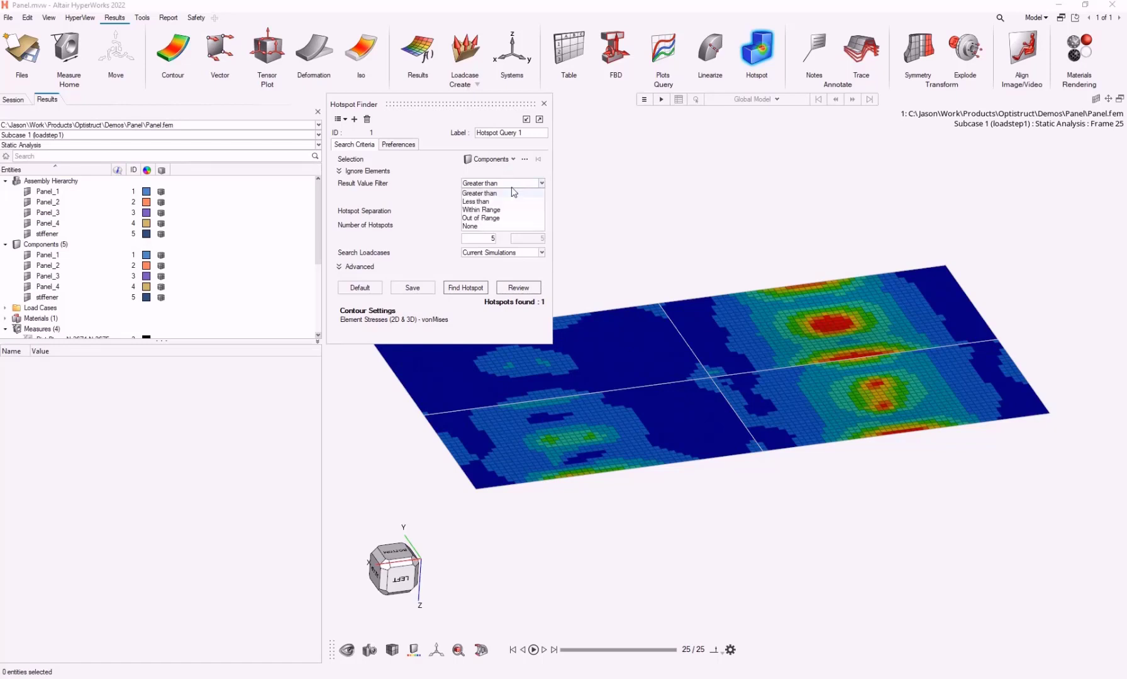
{"action": "left_click", "coordinate": [486, 230]}
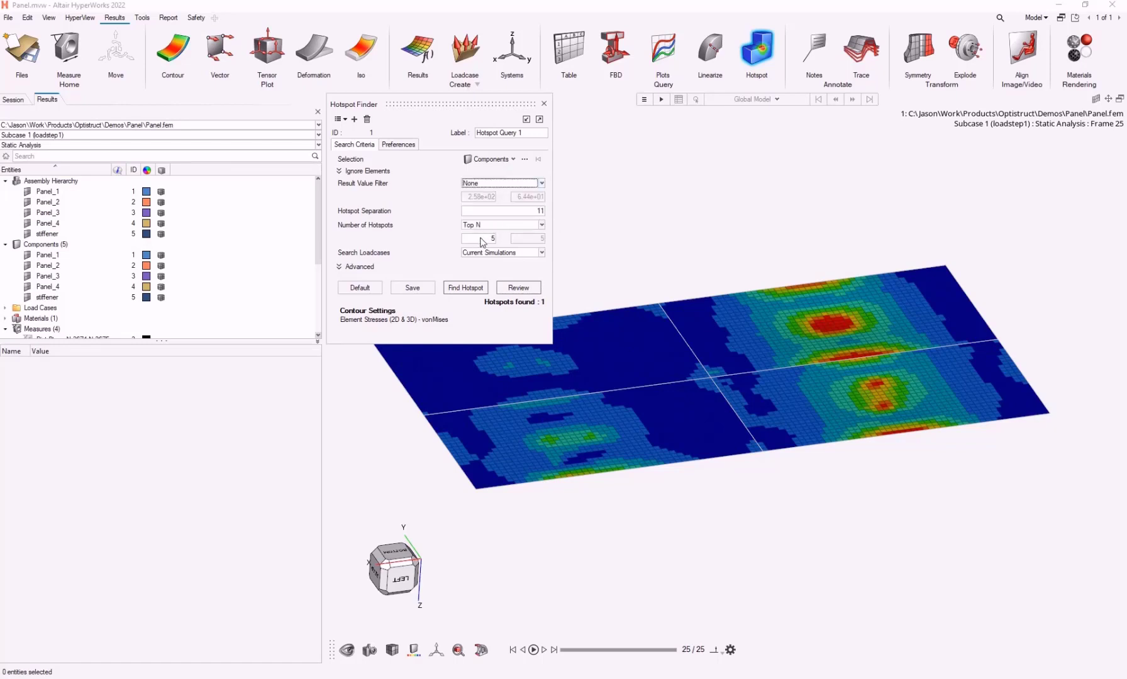
{"action": "left_click", "coordinate": [481, 238]}
{"action": "left_click", "coordinate": [469, 288]}
{"action": "left_click", "coordinate": [519, 288]}
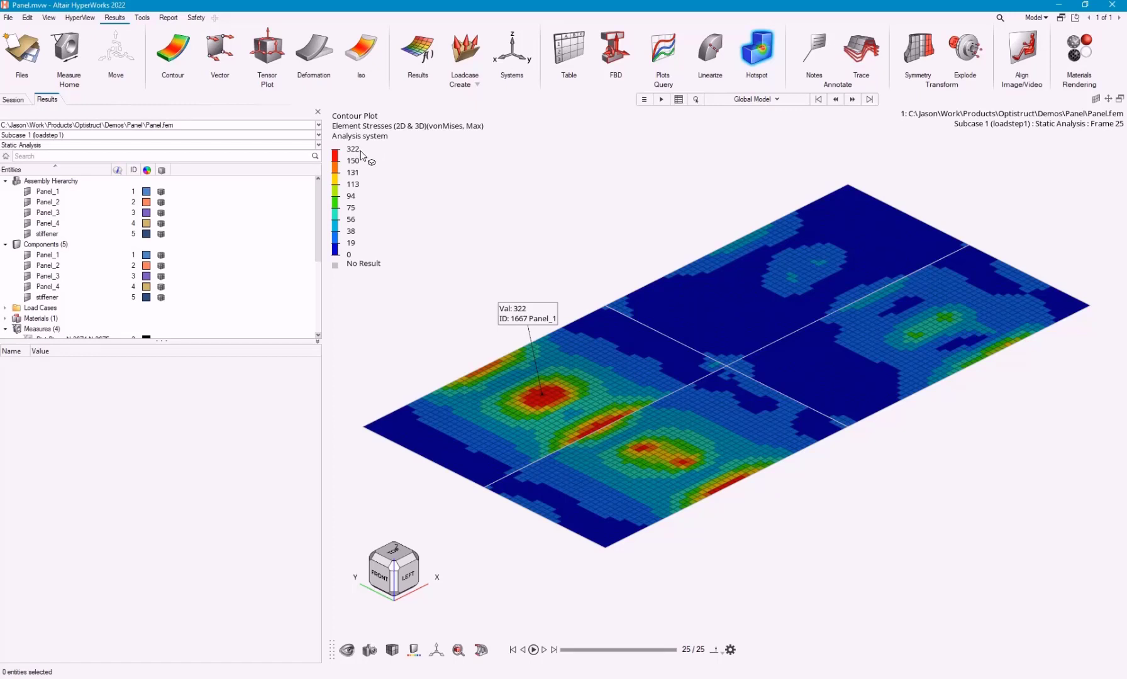
- Create a note for the Panel_1 hotspot from the review table, and hide that note in the results browser
{"action": "left_click", "coordinate": [678, 99]}
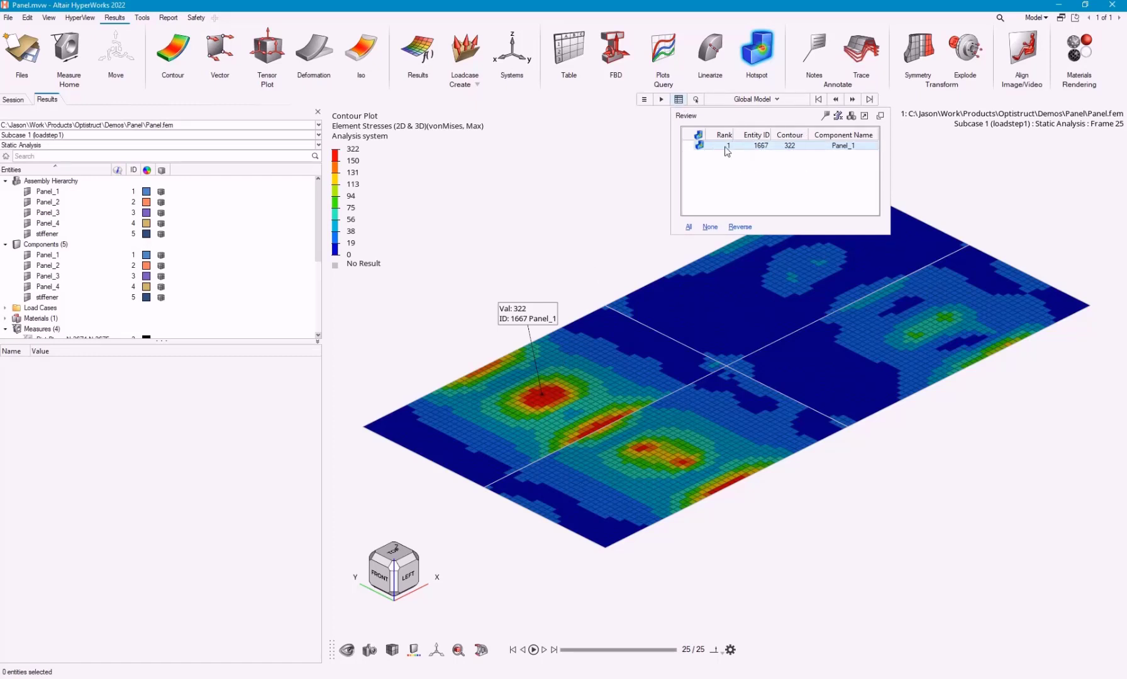
{"action": "left_click", "coordinate": [826, 117]}
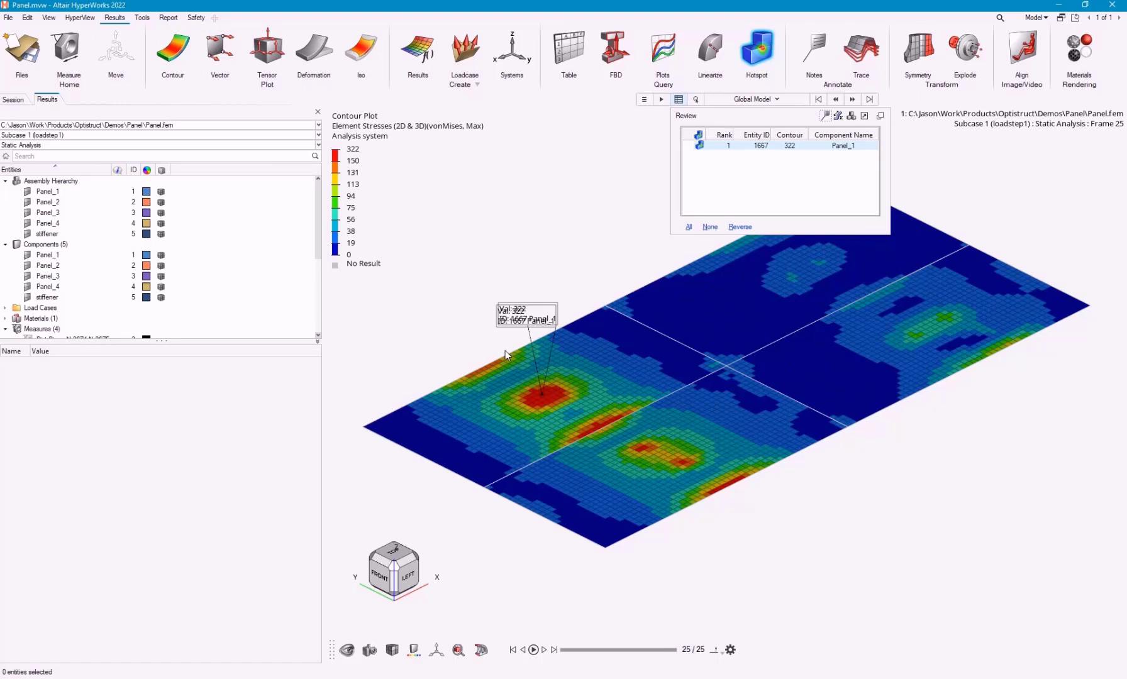
{"action": "left_click_drag", "start_coordinate": [317, 254], "coordinate": [313, 285]}
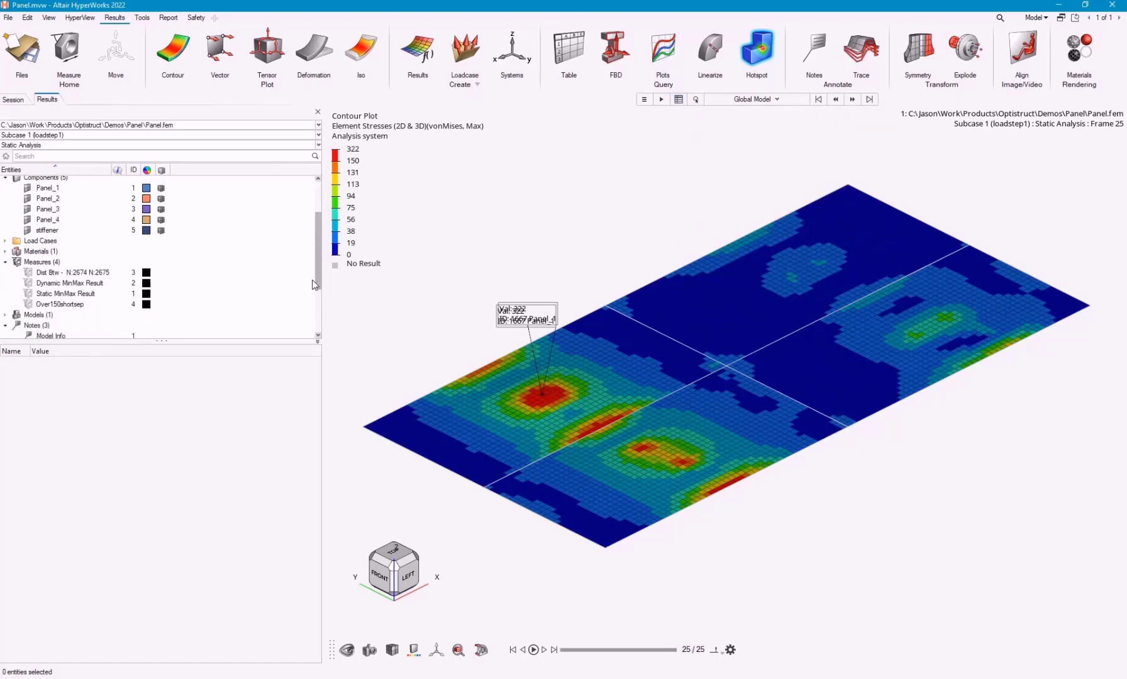
{"action": "scroll", "coordinate": [68, 275], "scroll_direction": "down", "scroll_amount": 3}
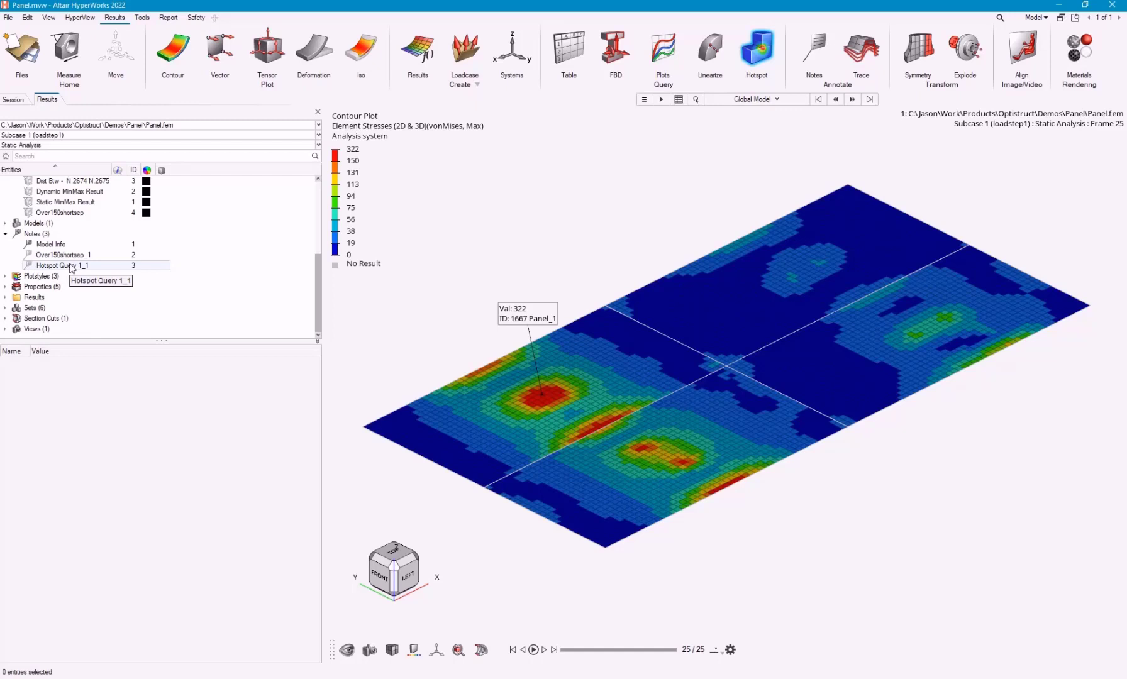
- Create a measure for the Panel_1 hotspot from the review table, and view the panel from the top
{"action": "left_click", "coordinate": [679, 99]}
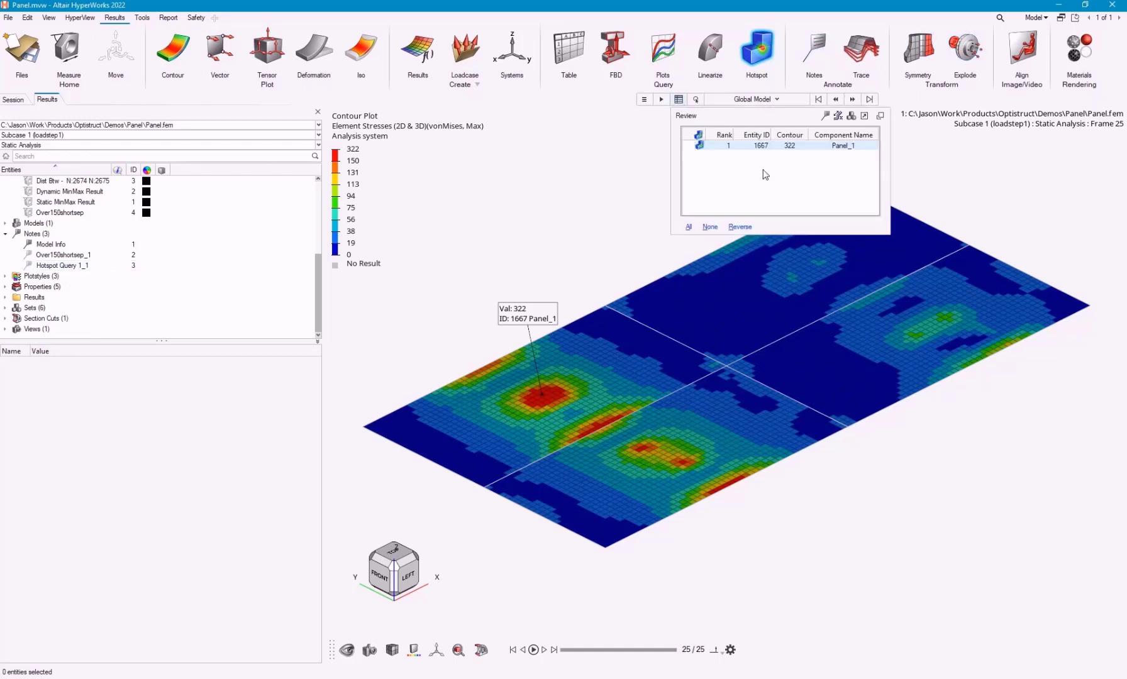
{"action": "left_click", "coordinate": [839, 116]}
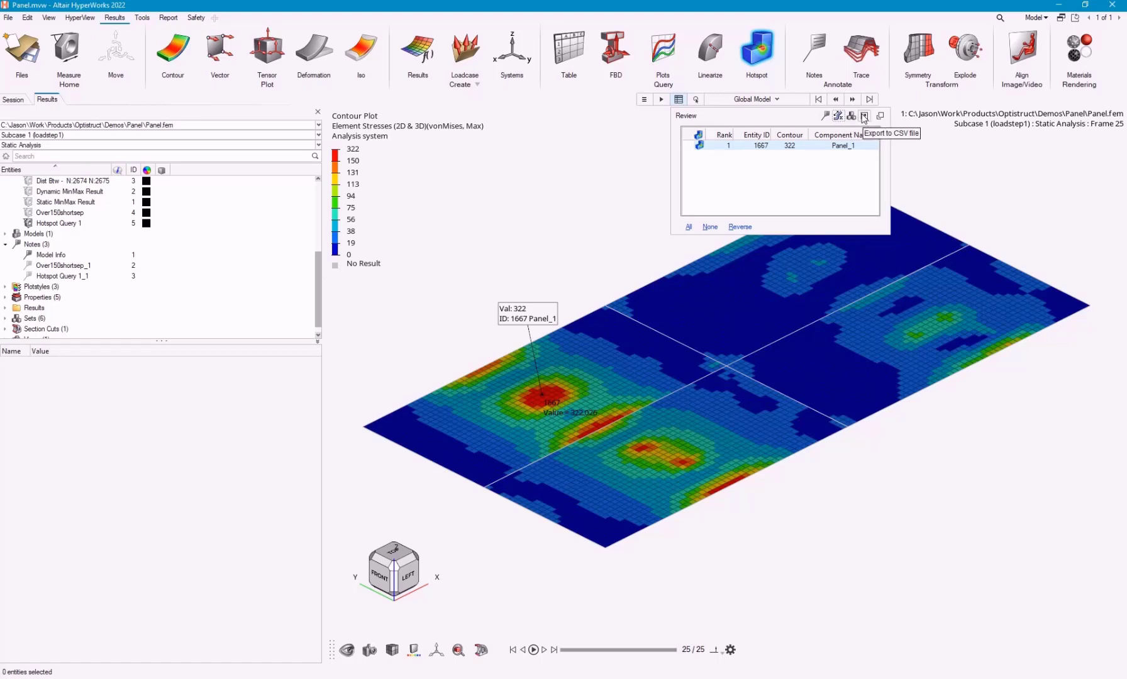
{"action": "left_click", "coordinate": [520, 164]}
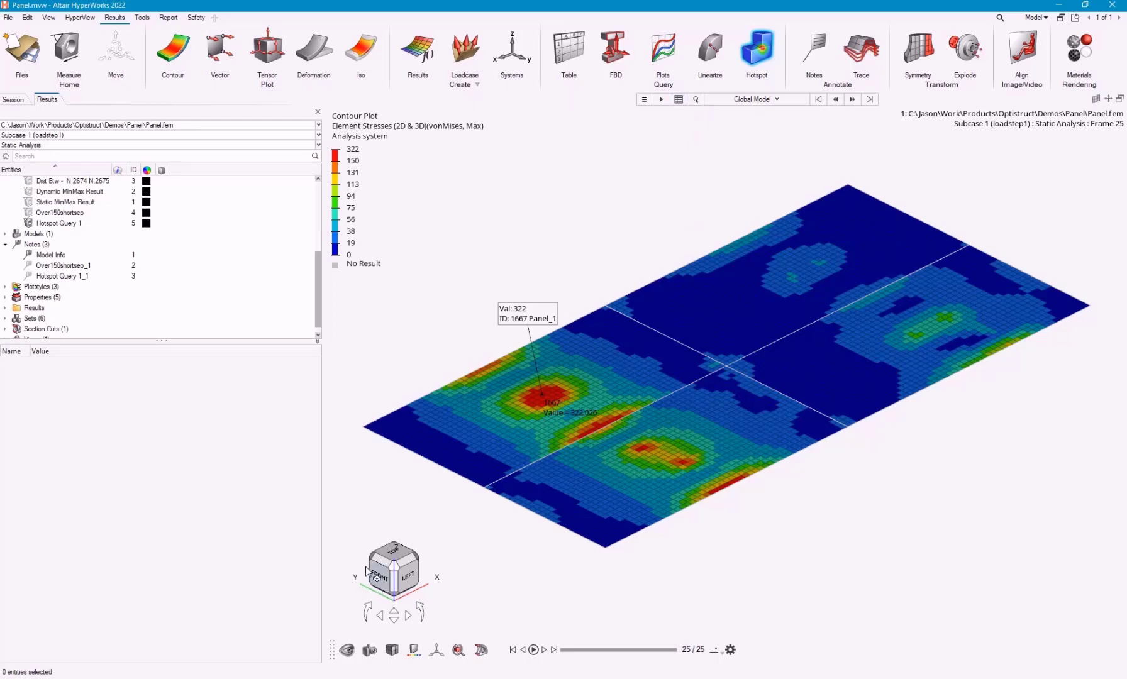
{"action": "left_click", "coordinate": [393, 553]}
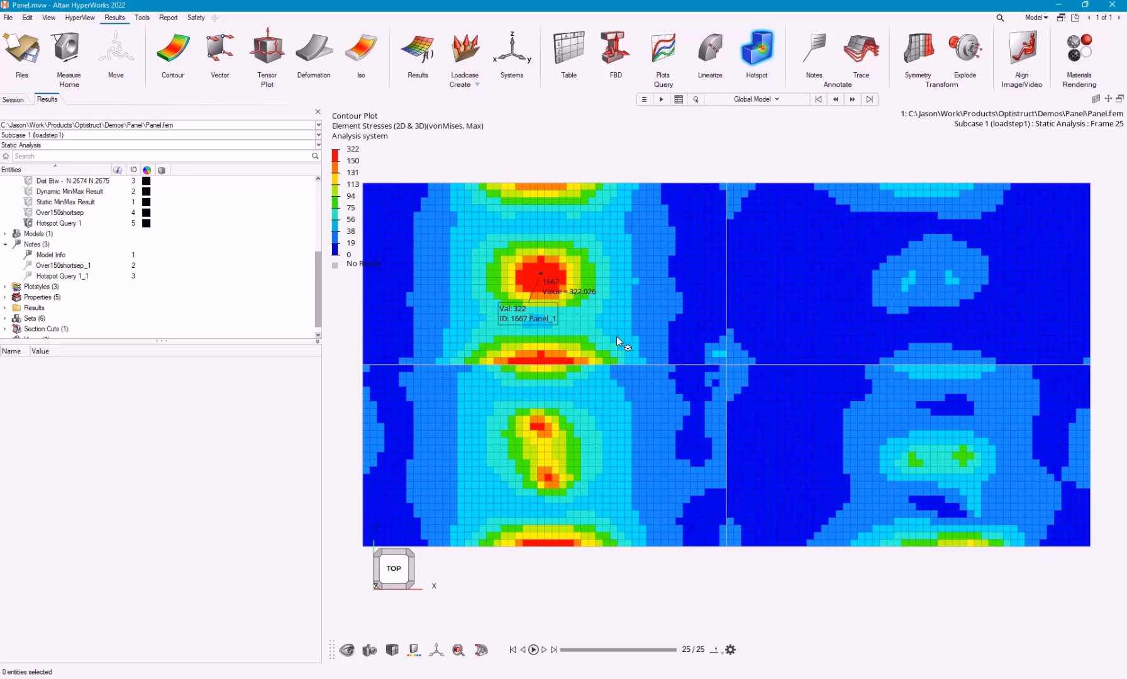
- Enable output per component in the hotspot query's advanced settings and find the top hotspot of each component
{"action": "left_click", "coordinate": [644, 99]}
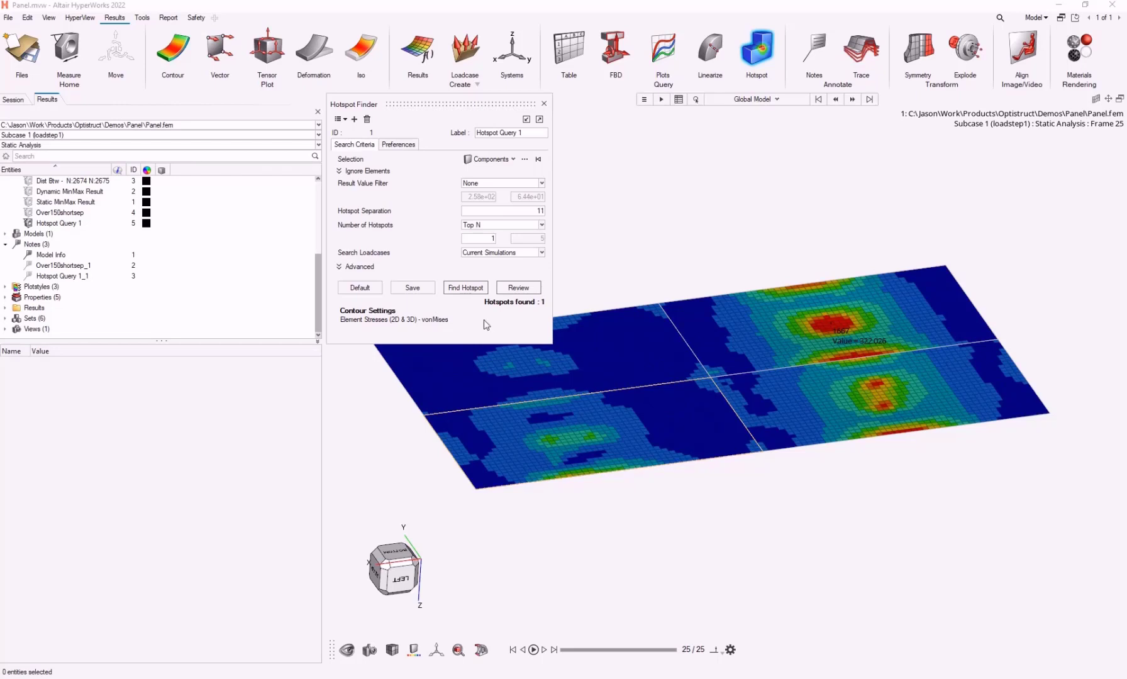
{"action": "left_click", "coordinate": [339, 268]}
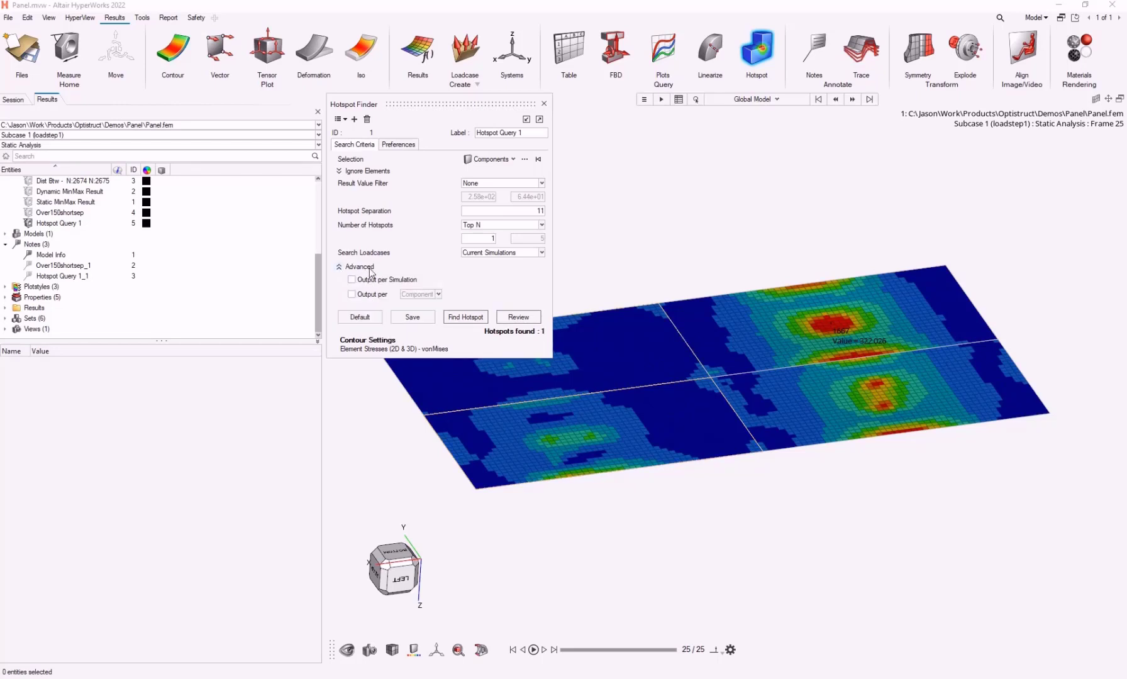
{"action": "left_click", "coordinate": [353, 295]}
{"action": "left_click", "coordinate": [466, 317]}
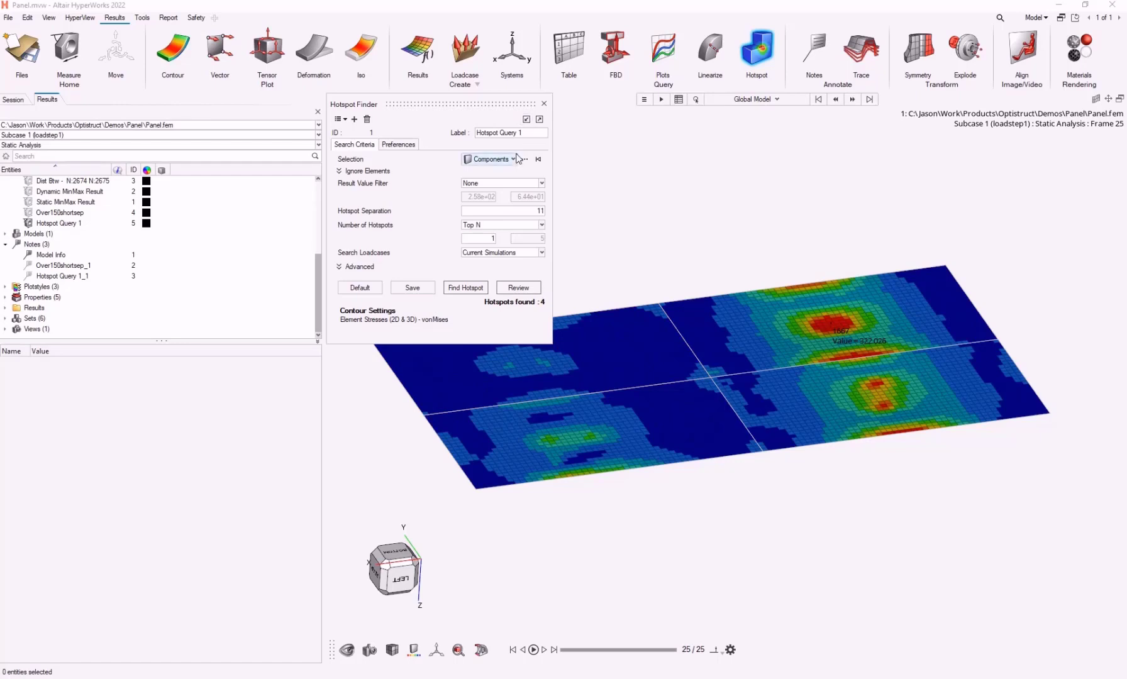
- Import the Over100.xml search configuration into the hotspot query and move the finder window clear of the model
{"action": "left_click", "coordinate": [527, 120]}
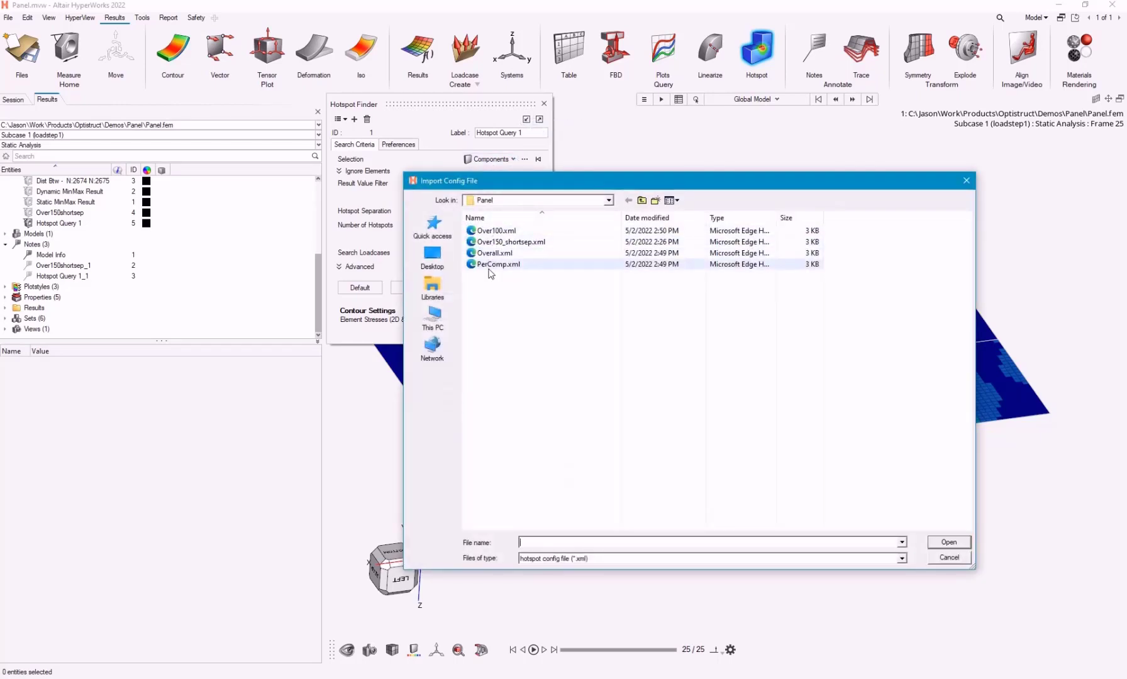
{"action": "double_click", "coordinate": [497, 231]}
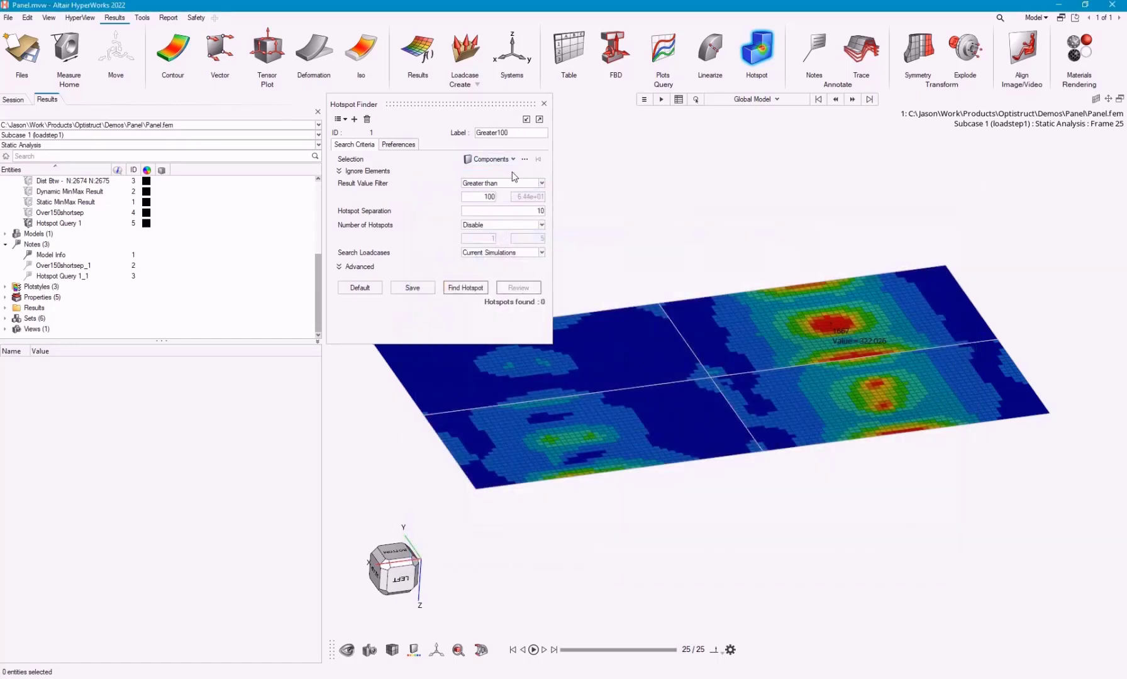
{"action": "left_click_drag", "start_coordinate": [484, 103], "coordinate": [289, 149]}
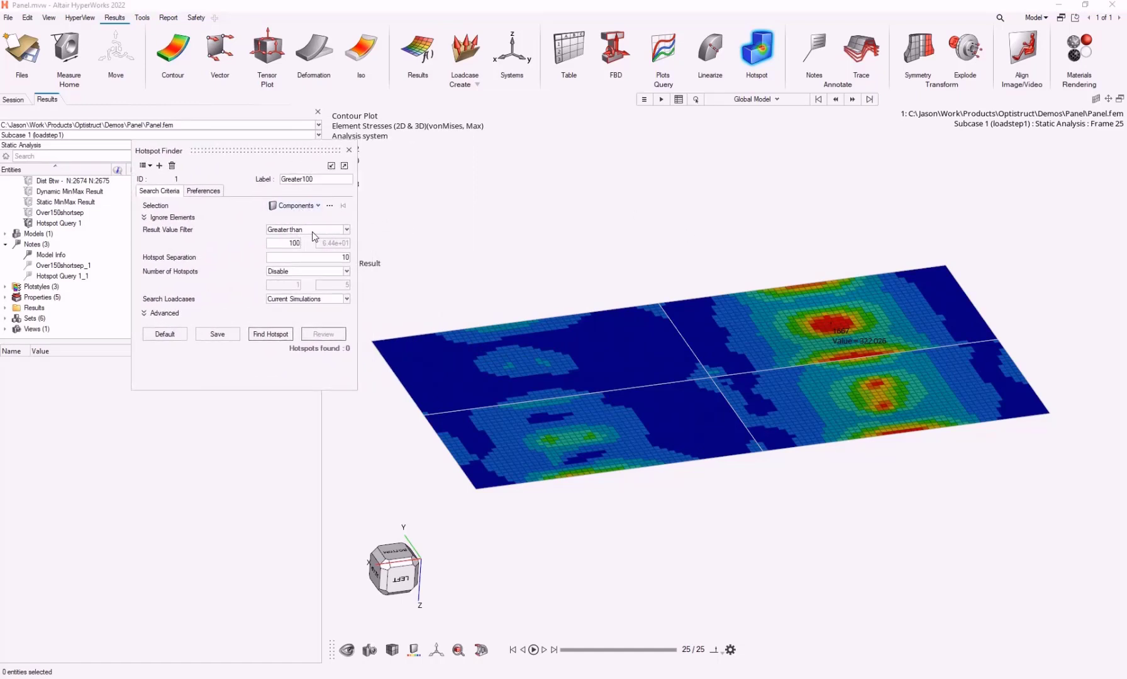
{"action": "left_click_drag", "start_coordinate": [310, 149], "coordinate": [238, 232]}
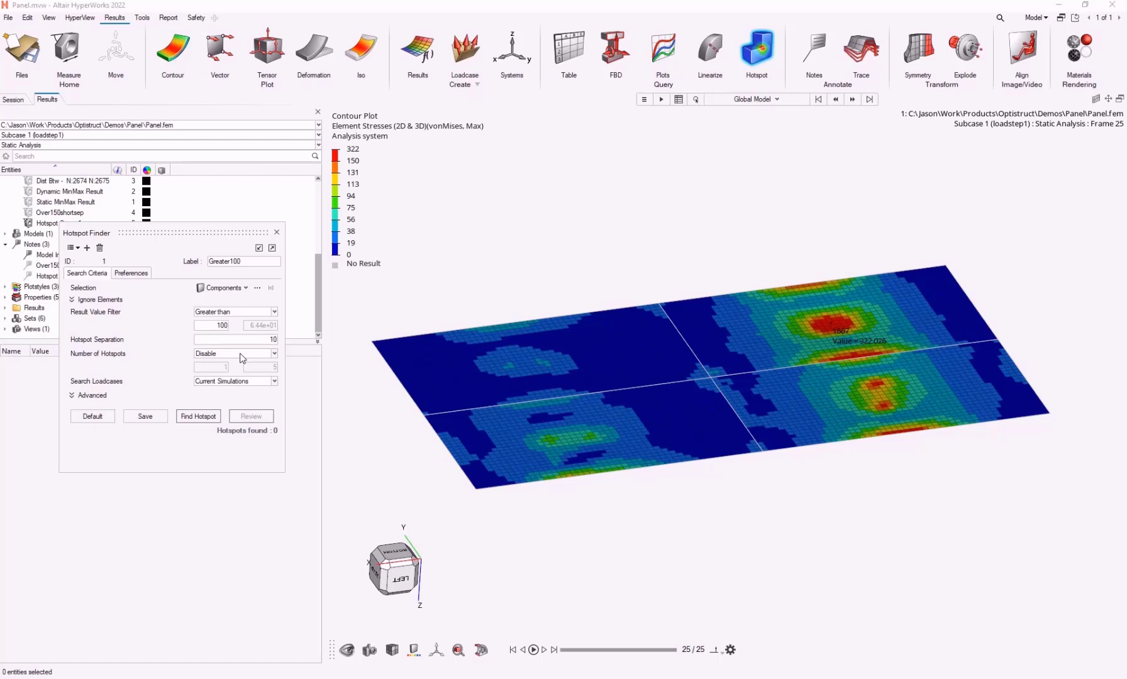
- Find the hotspots above 100 with the imported criteria and review their locations on the panels
{"action": "left_click", "coordinate": [203, 417]}
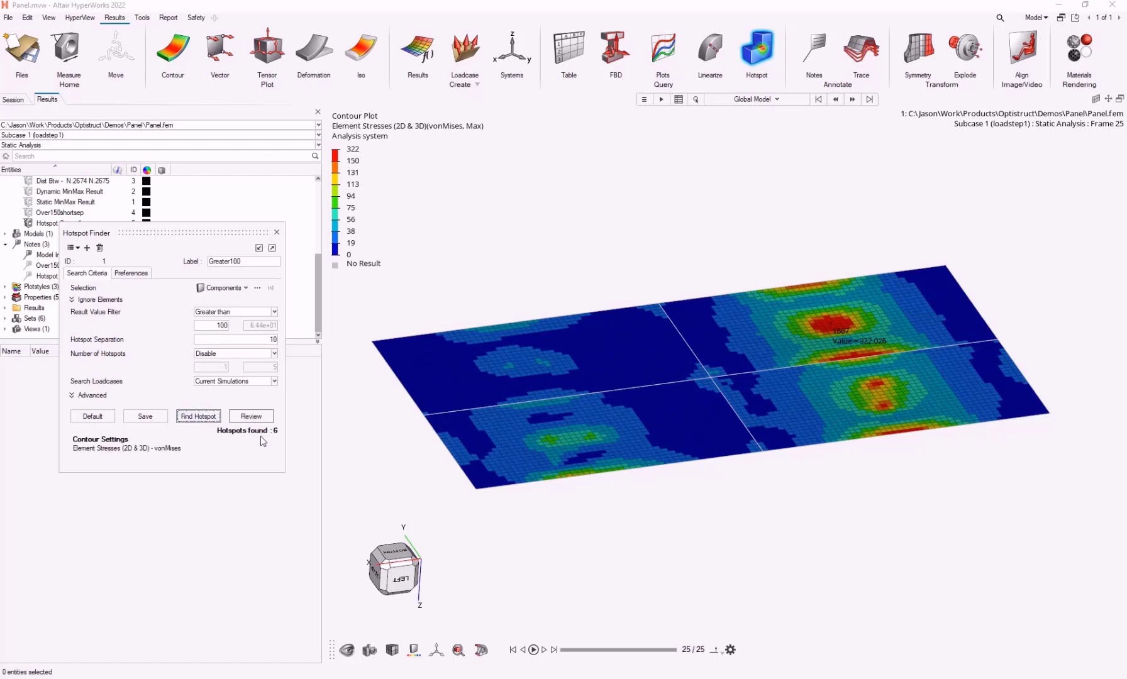
{"action": "left_click", "coordinate": [258, 420]}
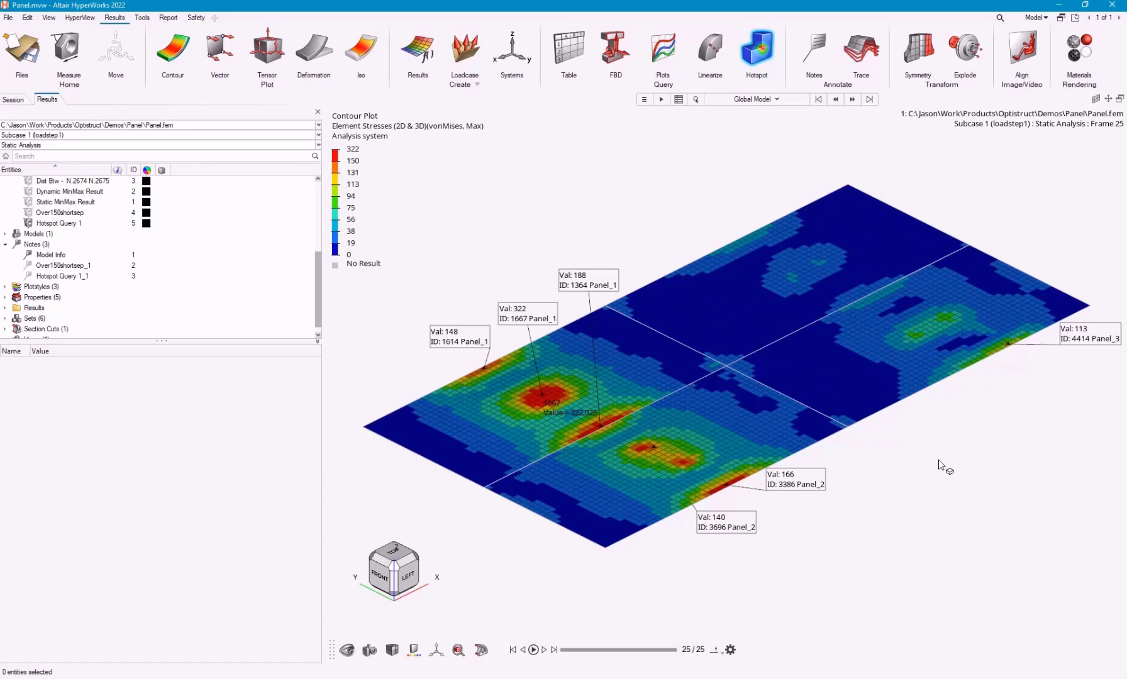
{"action": "middle_click_drag", "start_coordinate": [772, 538], "coordinate": [780, 504]}
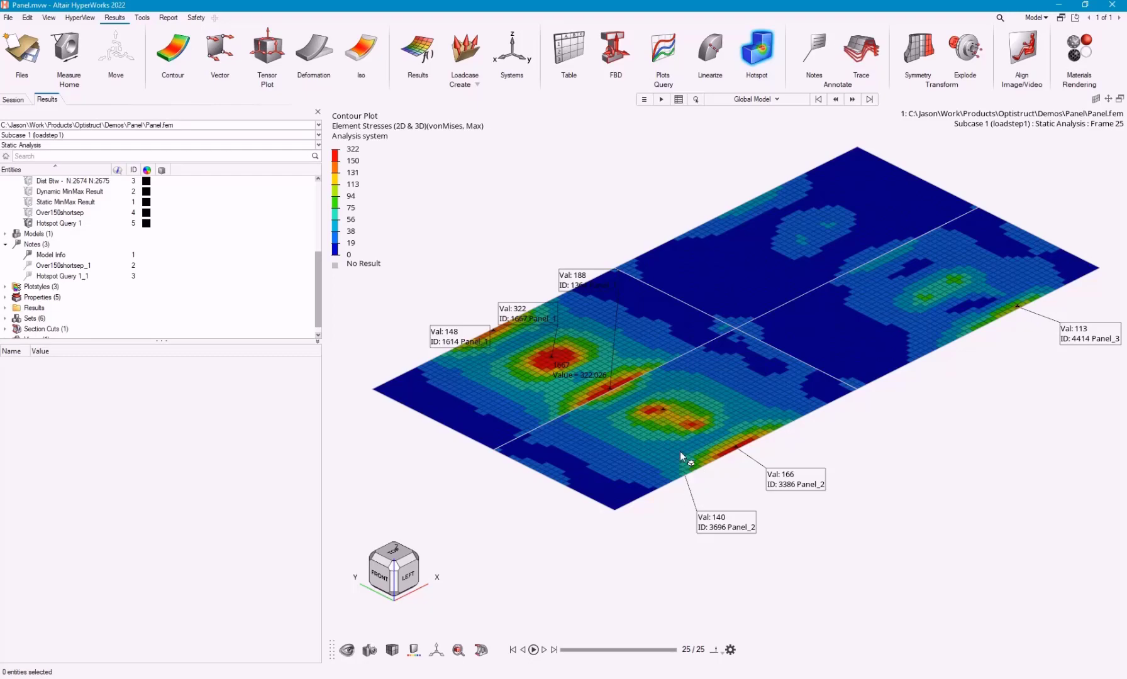
{"action": "scroll", "coordinate": [674, 403], "scroll_direction": "up", "scroll_amount": 6}
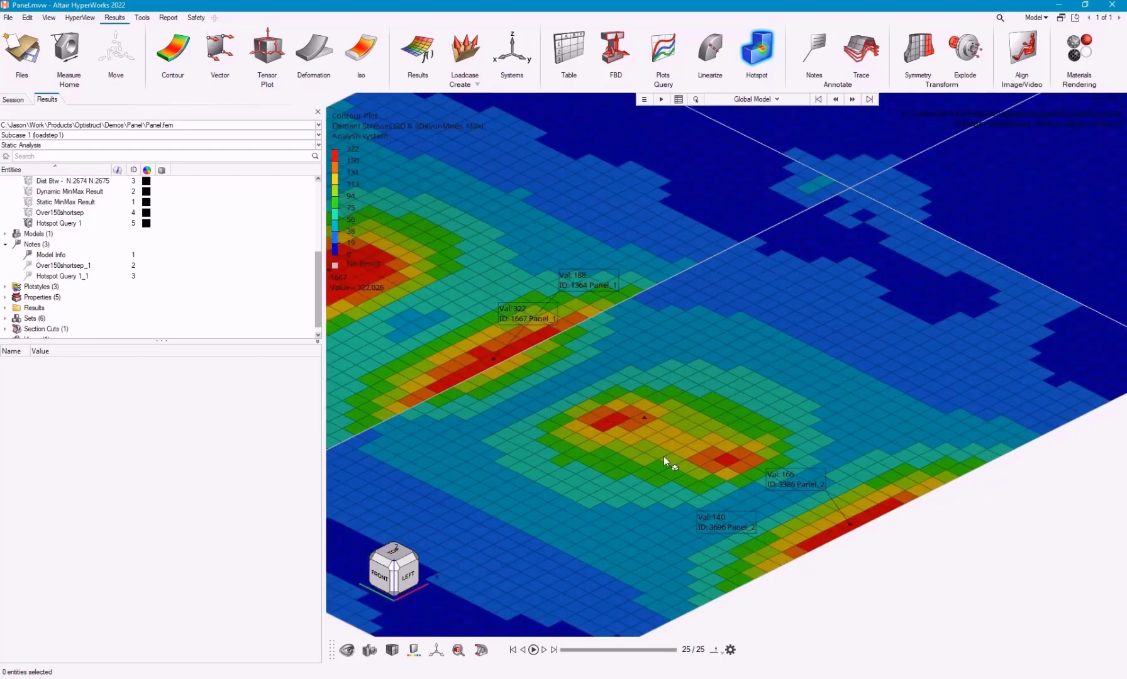
{"action": "mouse_move", "coordinate": [668, 464]}
{"action": "middle_mouse_down"}
{"action": "mouse_move", "coordinate": [704, 350]}
{"action": "mouse_move", "coordinate": [700, 285]}
{"action": "mouse_move", "coordinate": [692, 456]}
{"action": "mouse_move", "coordinate": [673, 452]}
{"action": "middle_mouse_up"}
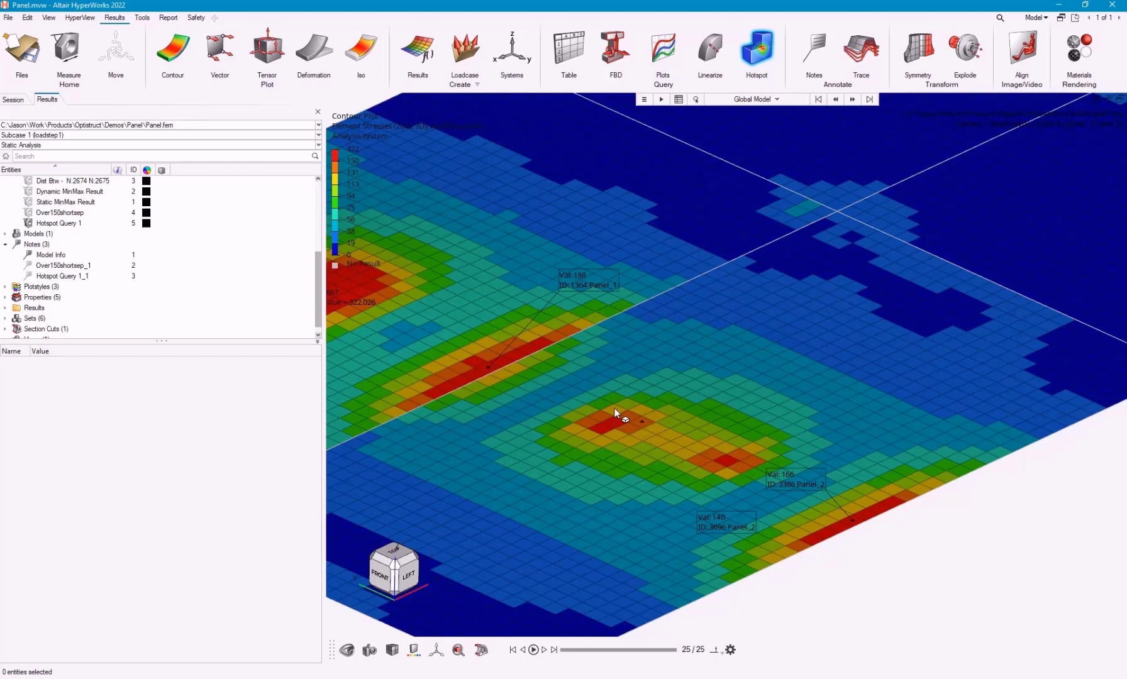
{"action": "right_click_drag", "start_coordinate": [822, 512], "coordinate": [811, 470]}
{"action": "mouse_move", "coordinate": [722, 426]}
{"action": "middle_mouse_down"}
{"action": "mouse_move", "coordinate": [743, 415]}
{"action": "mouse_move", "coordinate": [763, 352]}
{"action": "mouse_move", "coordinate": [857, 484]}
{"action": "mouse_move", "coordinate": [780, 390]}
{"action": "mouse_move", "coordinate": [738, 420]}
{"action": "middle_mouse_up"}
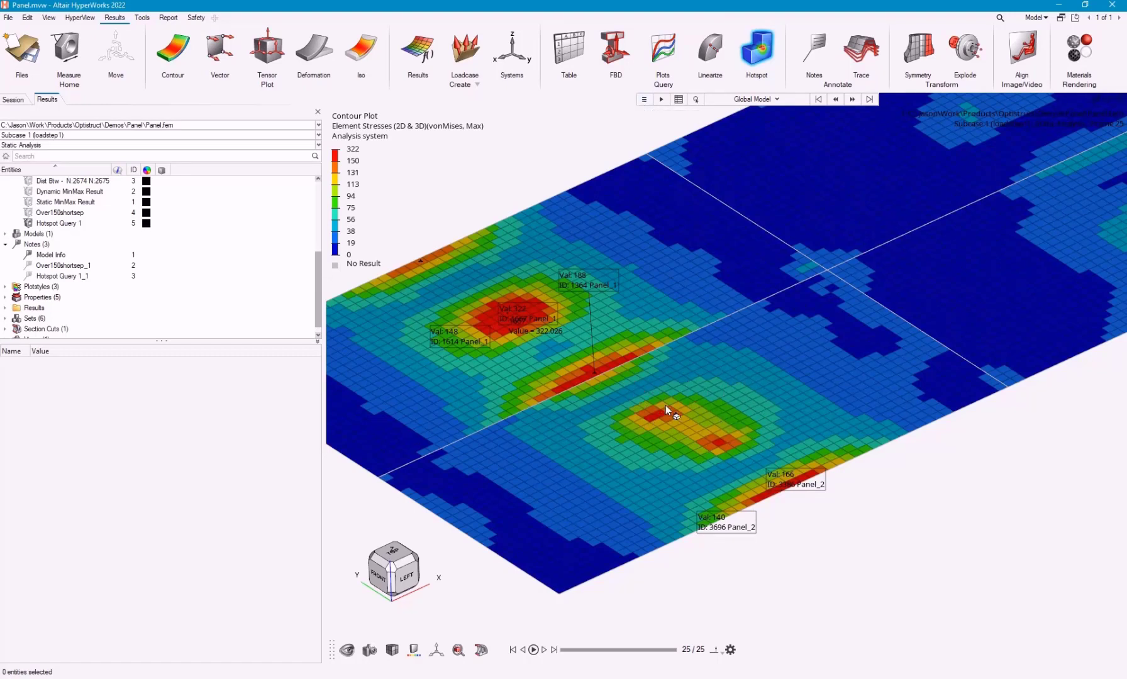
- Import the Over150_shortsep.xml search configuration into the hotspot query
{"action": "left_click", "coordinate": [644, 100]}
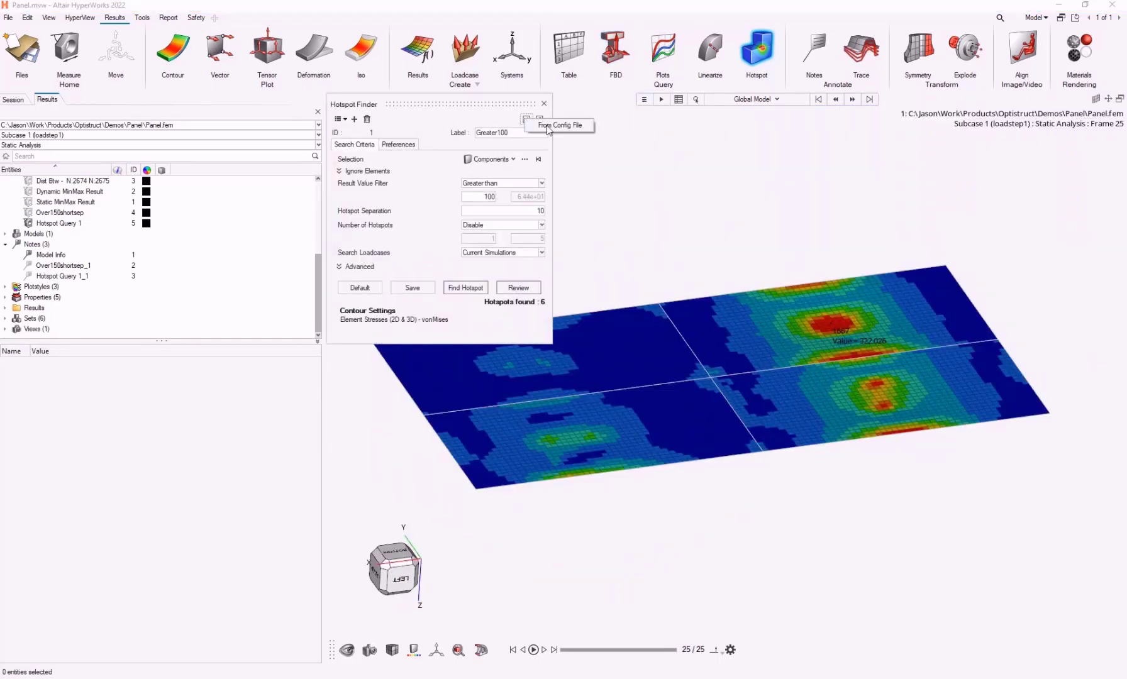
{"action": "left_click", "coordinate": [557, 129]}
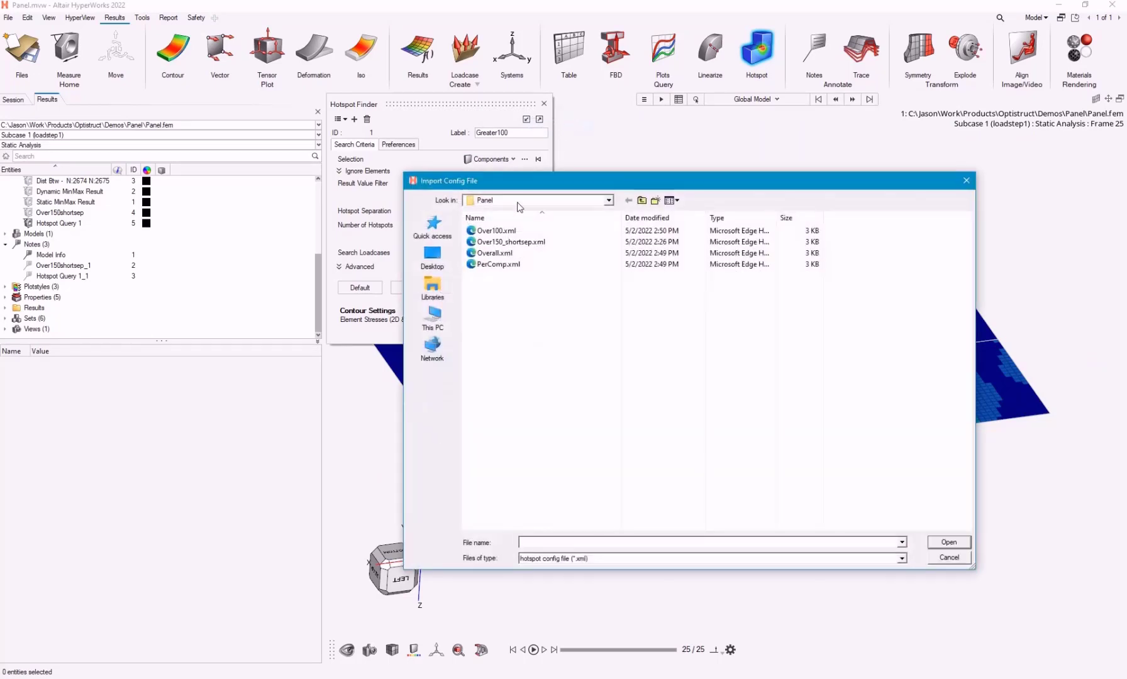
{"action": "left_click", "coordinate": [501, 242]}
{"action": "double_click", "coordinate": [501, 242]}
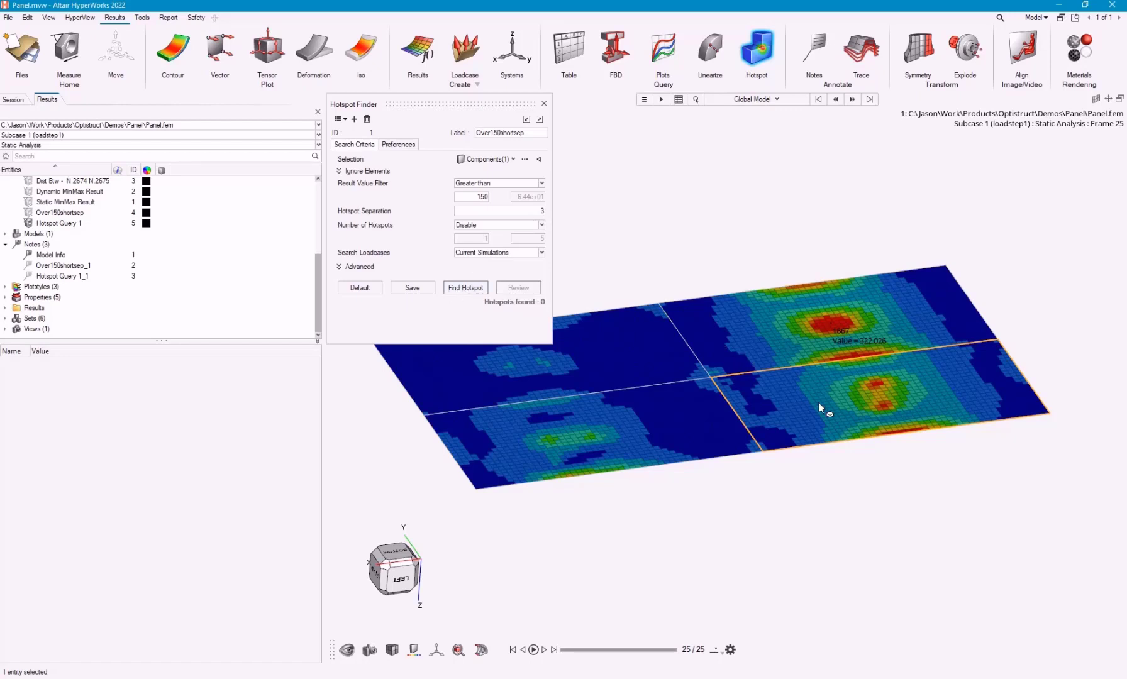
- Find the hotspots above 150 in the selected component and review them on the model from several angles
{"action": "left_click", "coordinate": [471, 289]}
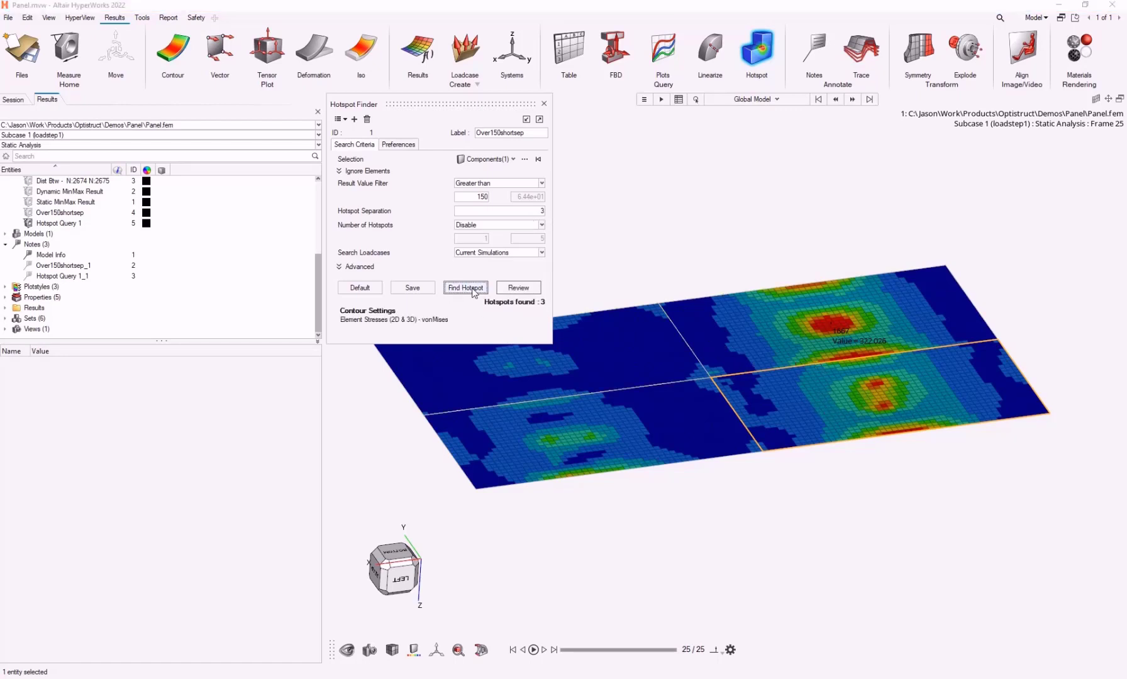
{"action": "left_click", "coordinate": [516, 289]}
{"action": "scroll", "coordinate": [654, 440], "scroll_direction": "up", "scroll_amount": 3}
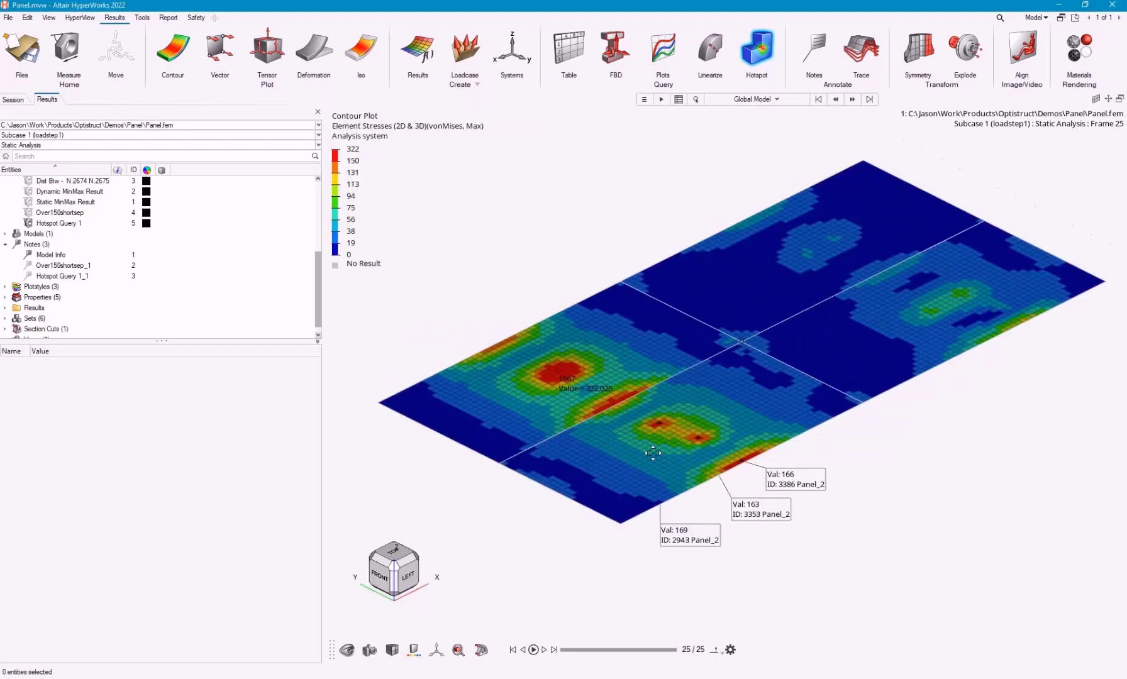
{"action": "middle_click_drag", "start_coordinate": [672, 405], "coordinate": [748, 353]}
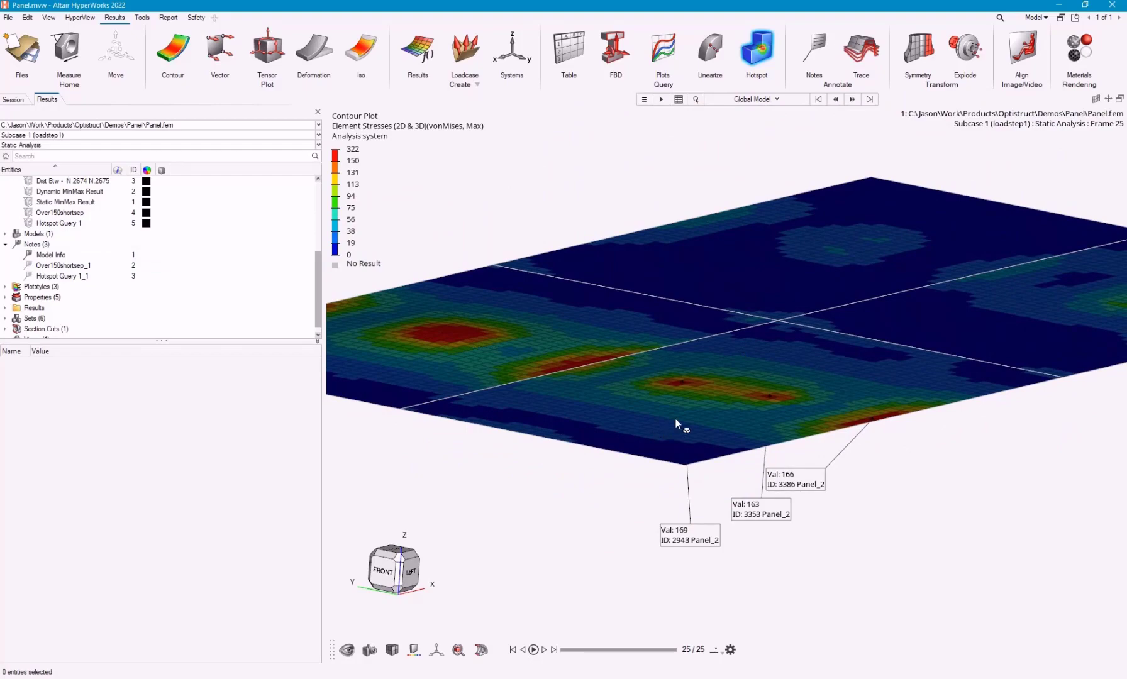
{"action": "mouse_move", "coordinate": [676, 421]}
{"action": "middle_mouse_down"}
{"action": "mouse_move", "coordinate": [728, 368]}
{"action": "mouse_move", "coordinate": [855, 317]}
{"action": "mouse_move", "coordinate": [590, 502]}
{"action": "mouse_move", "coordinate": [590, 309]}
{"action": "mouse_move", "coordinate": [595, 359]}
{"action": "mouse_move", "coordinate": [604, 285]}
{"action": "mouse_move", "coordinate": [577, 498]}
{"action": "mouse_move", "coordinate": [659, 428]}
{"action": "mouse_move", "coordinate": [674, 286]}
{"action": "mouse_move", "coordinate": [682, 445]}
{"action": "middle_mouse_up"}
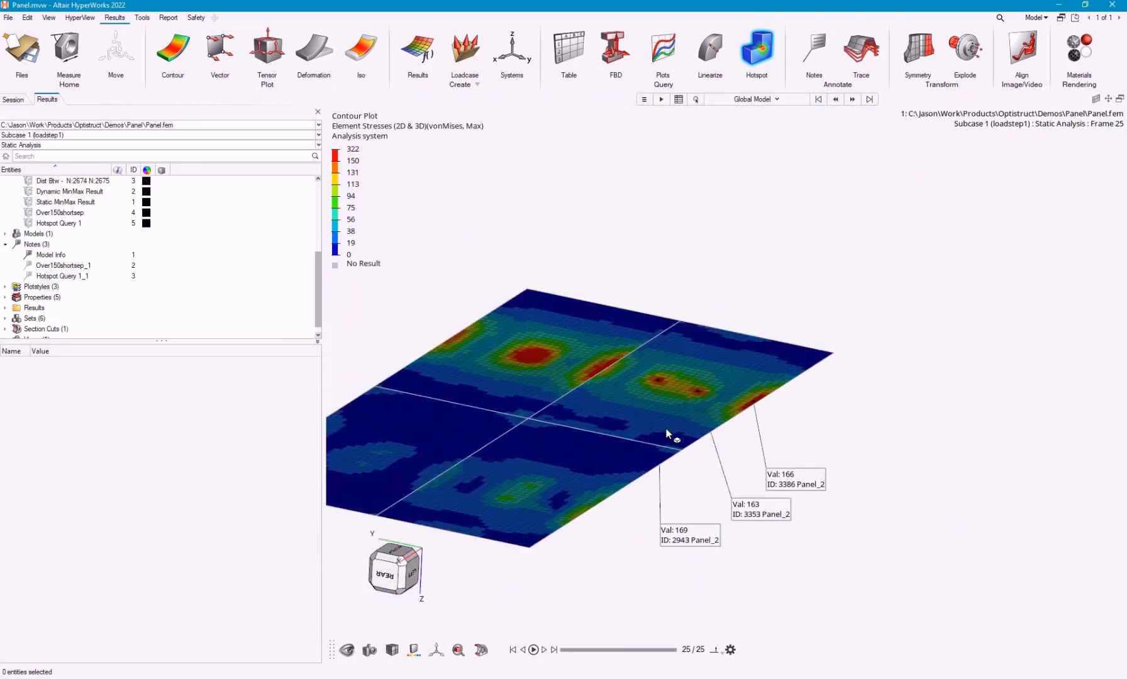
{"action": "middle_click_drag", "start_coordinate": [666, 433], "coordinate": [599, 414]}
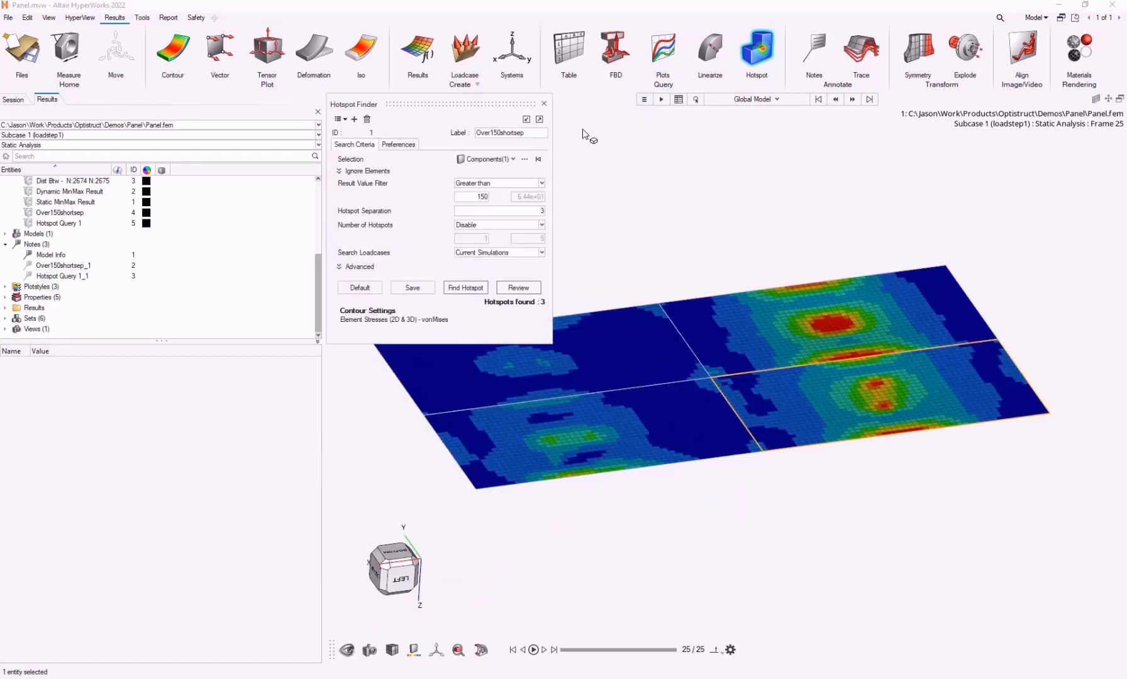
- Set the hotspot separation to 10 and review the selected component's hotspots above 150 on the model
{"action": "double_click", "coordinate": [514, 213]}
{"action": "type", "text": "10"}
{"action": "left_click", "coordinate": [520, 288]}
{"action": "scroll", "coordinate": [663, 464], "scroll_direction": "up", "scroll_amount": 3}
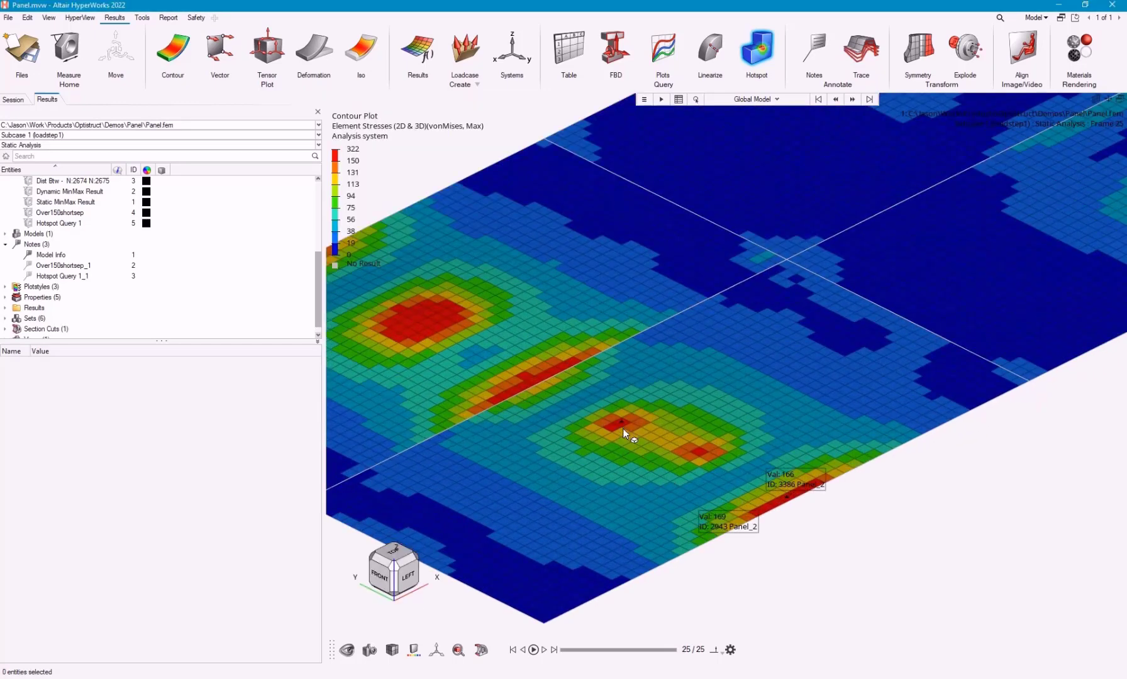
{"action": "middle_click_drag", "start_coordinate": [670, 481], "coordinate": [618, 443]}
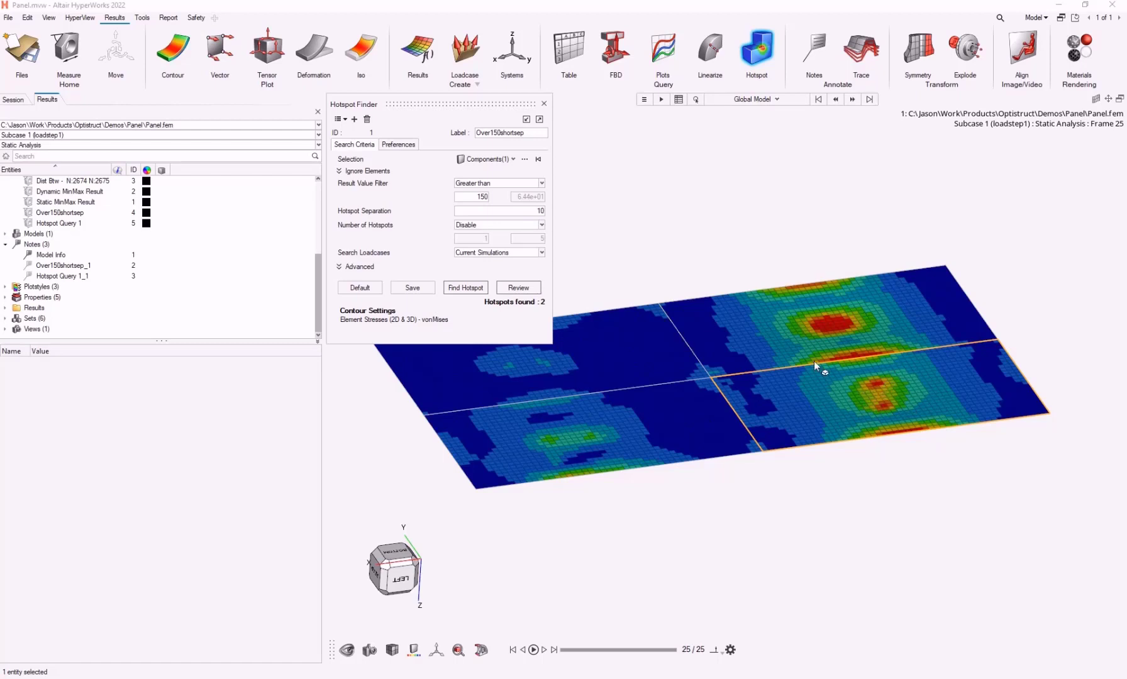
- Set the result value filter to None and find and review the top 3 hotspots, then close the Hotspot Finder
{"action": "left_click", "coordinate": [503, 183]}
{"action": "left_click", "coordinate": [469, 228]}
{"action": "left_click", "coordinate": [498, 225]}
{"action": "left_click", "coordinate": [477, 236]}
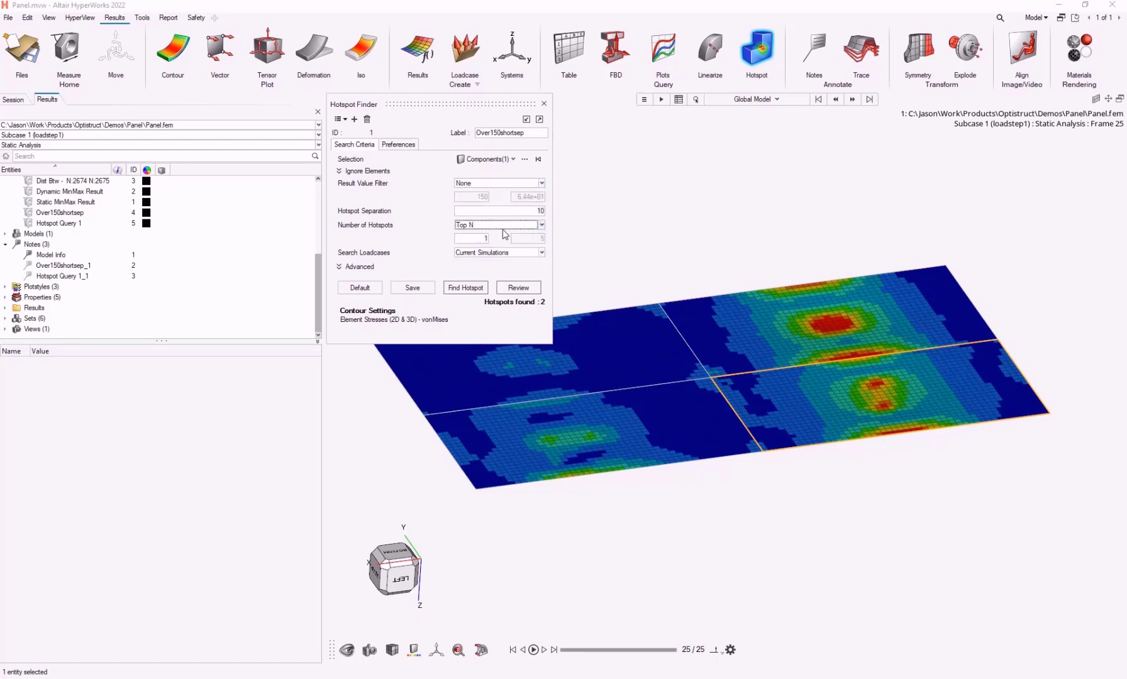
{"action": "left_click", "coordinate": [478, 238]}
{"action": "left_click", "coordinate": [472, 289]}
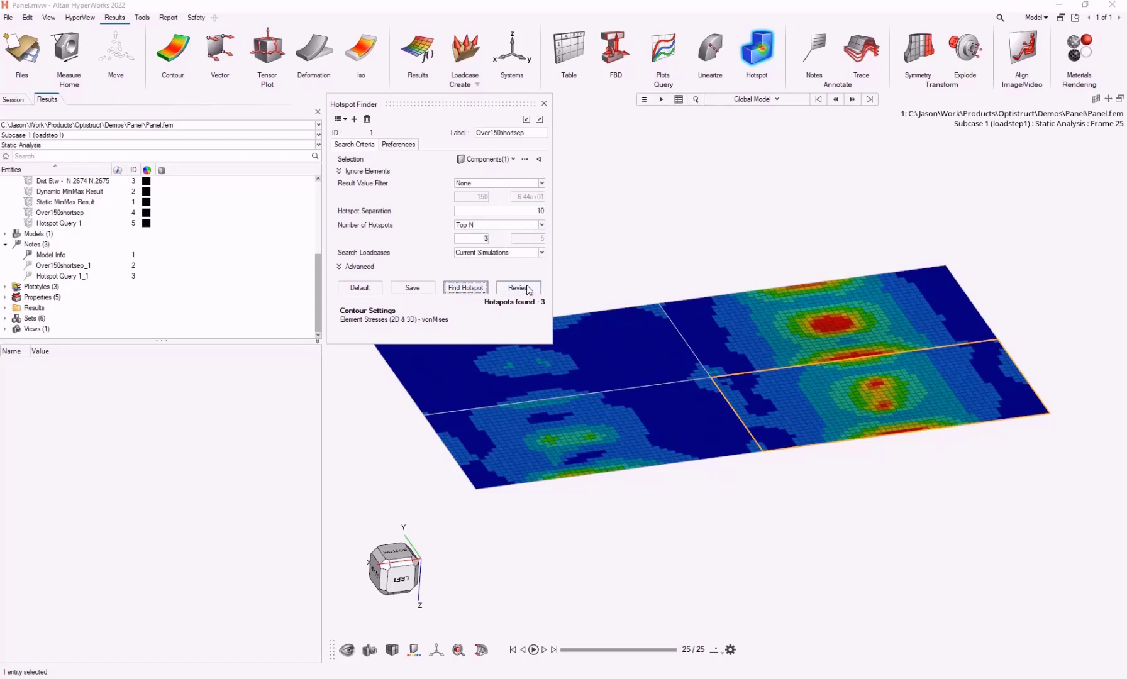
{"action": "left_click", "coordinate": [528, 289]}
{"action": "left_click", "coordinate": [544, 103]}
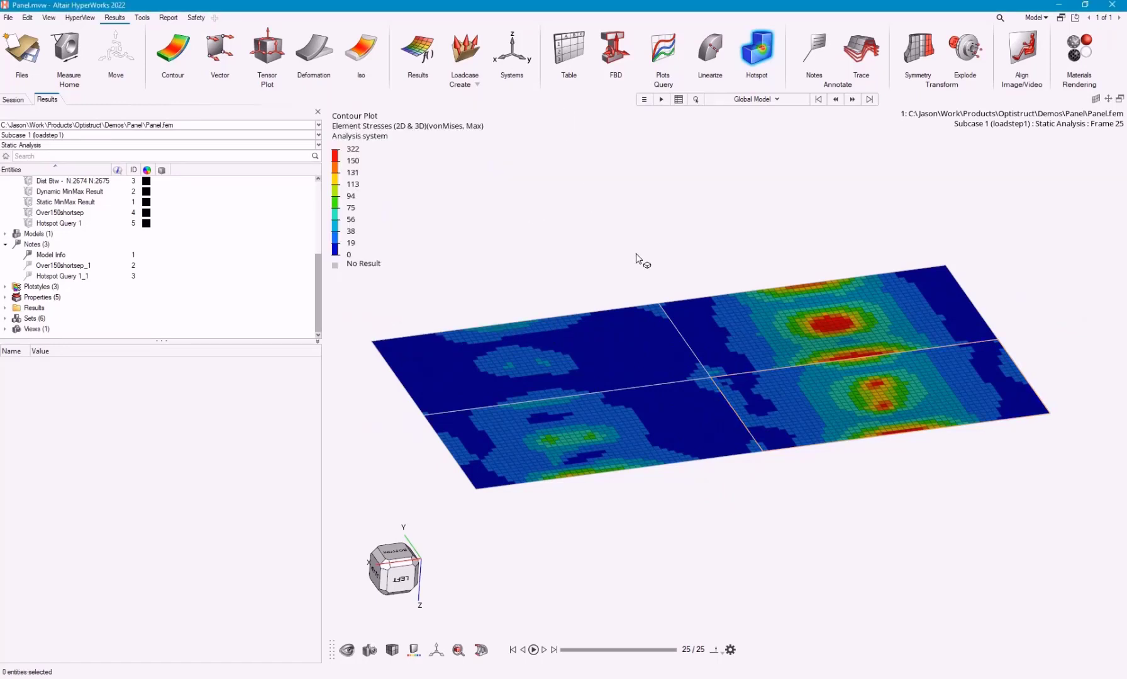